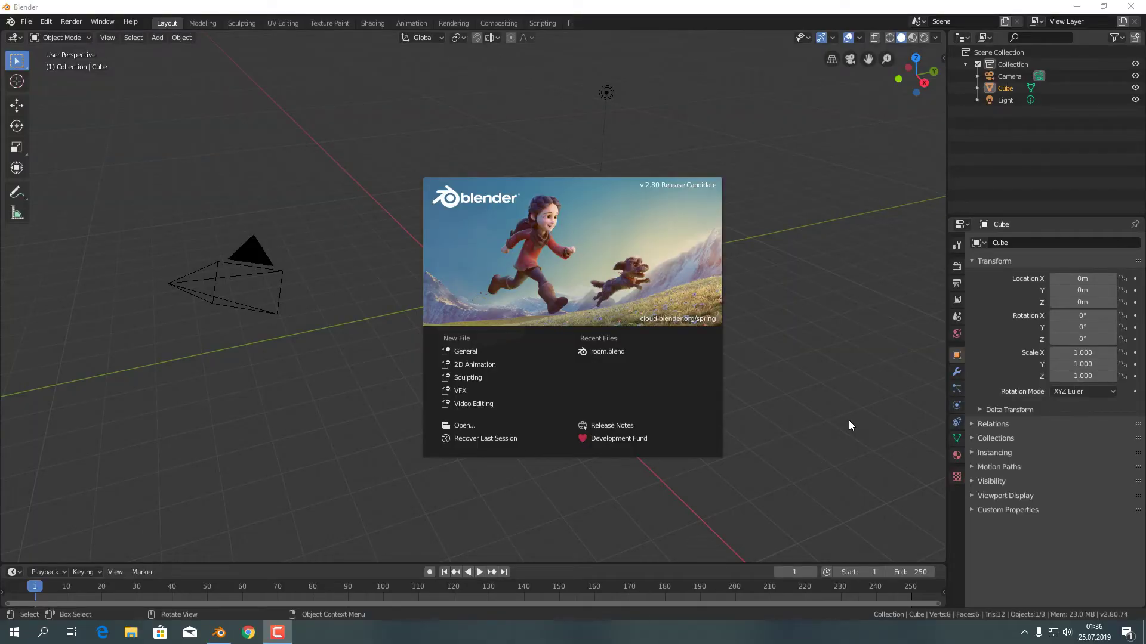
Close the welcome splash, then zoom and orbit in on the default cube
left_click(482, 352)
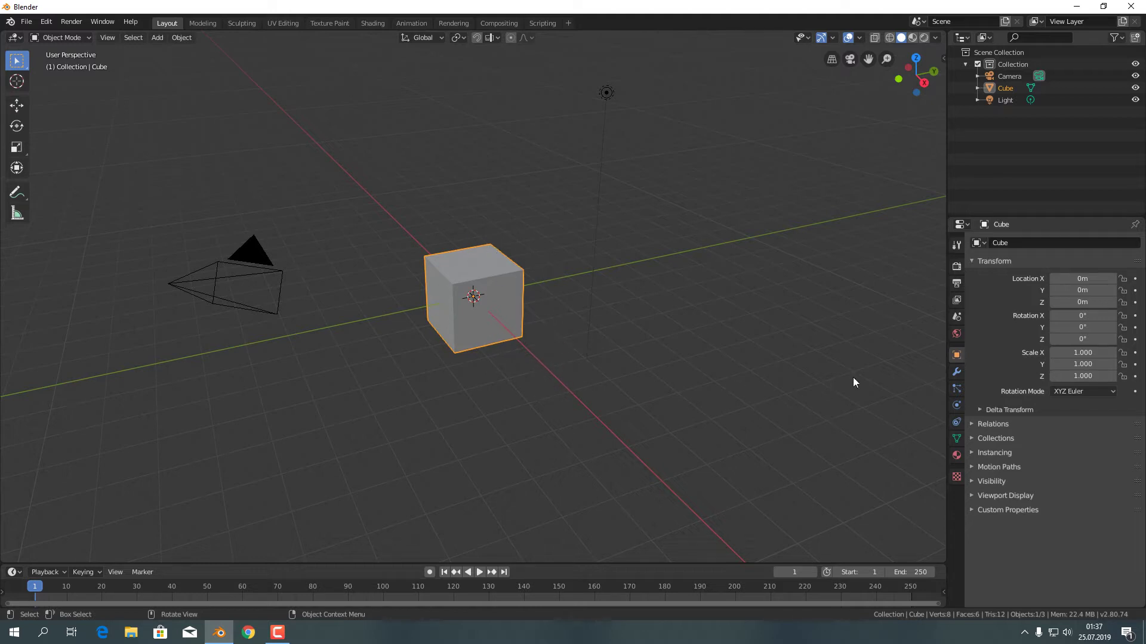
scroll(486, 296, "up", 3)
middle_click_drag(535, 285, 457, 285)
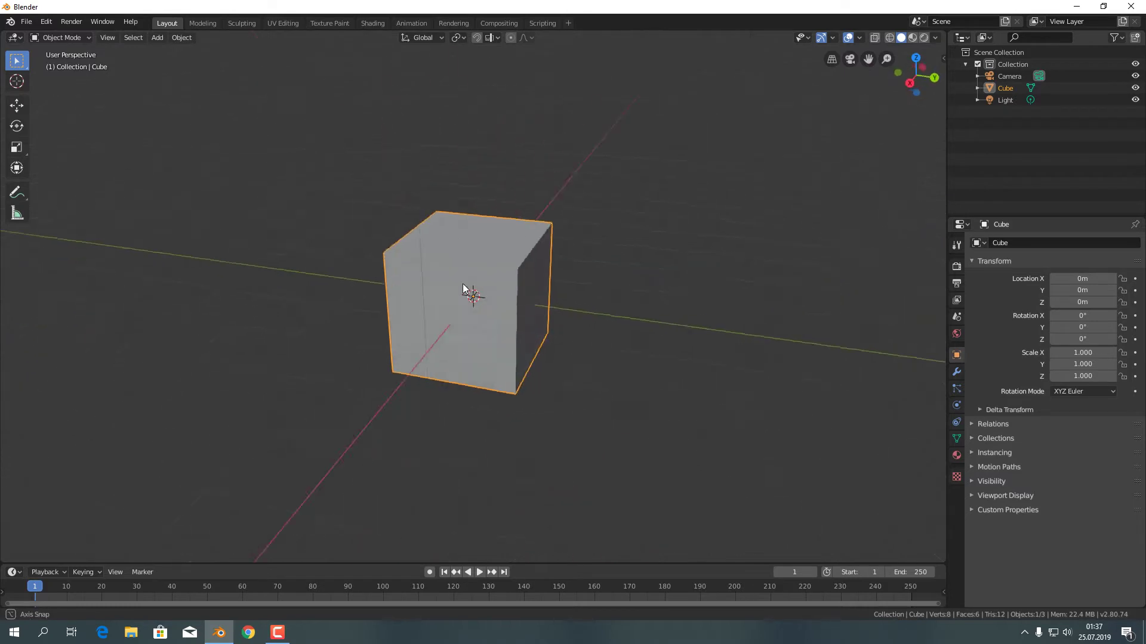
Add a Build modifier to the cube and toggle Edit Mode in and out
left_click(956, 372)
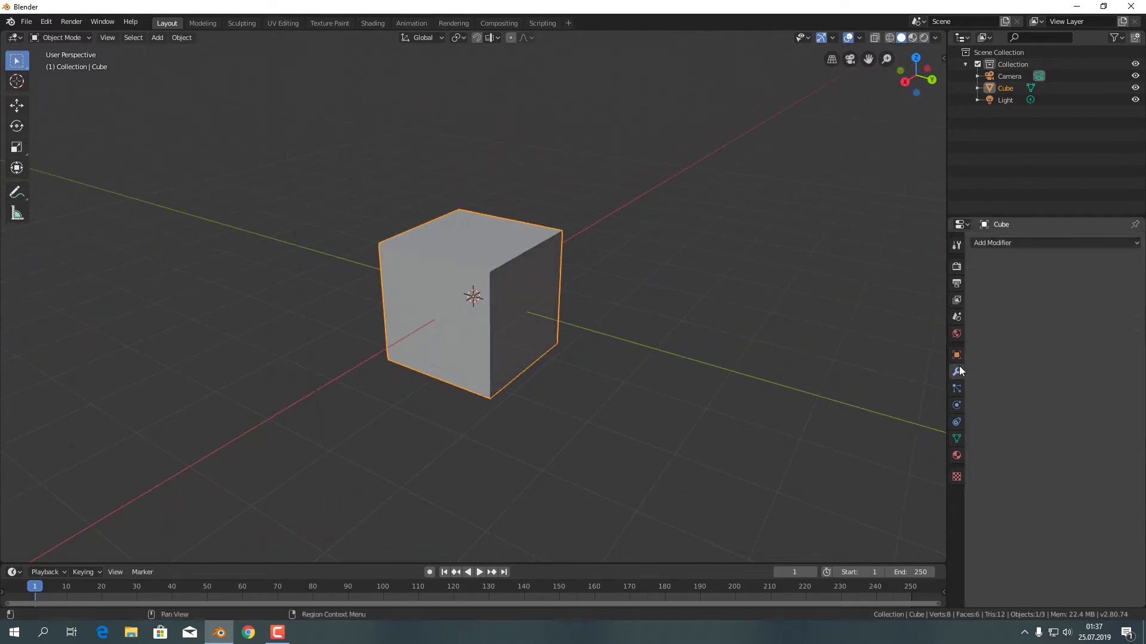
left_click(1003, 246)
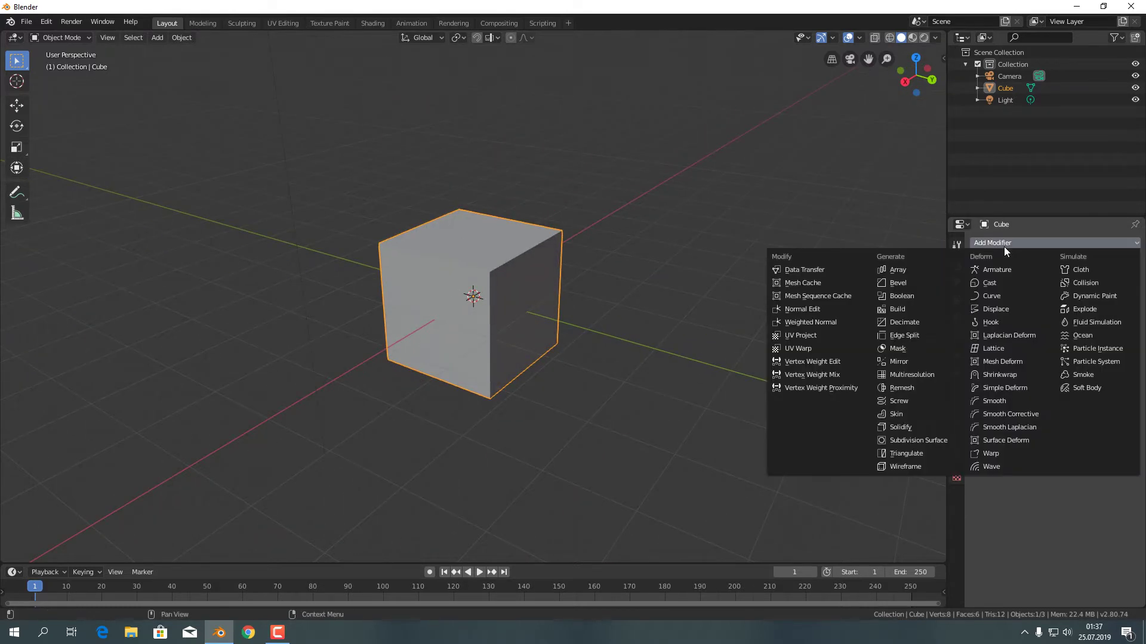
left_click(911, 305)
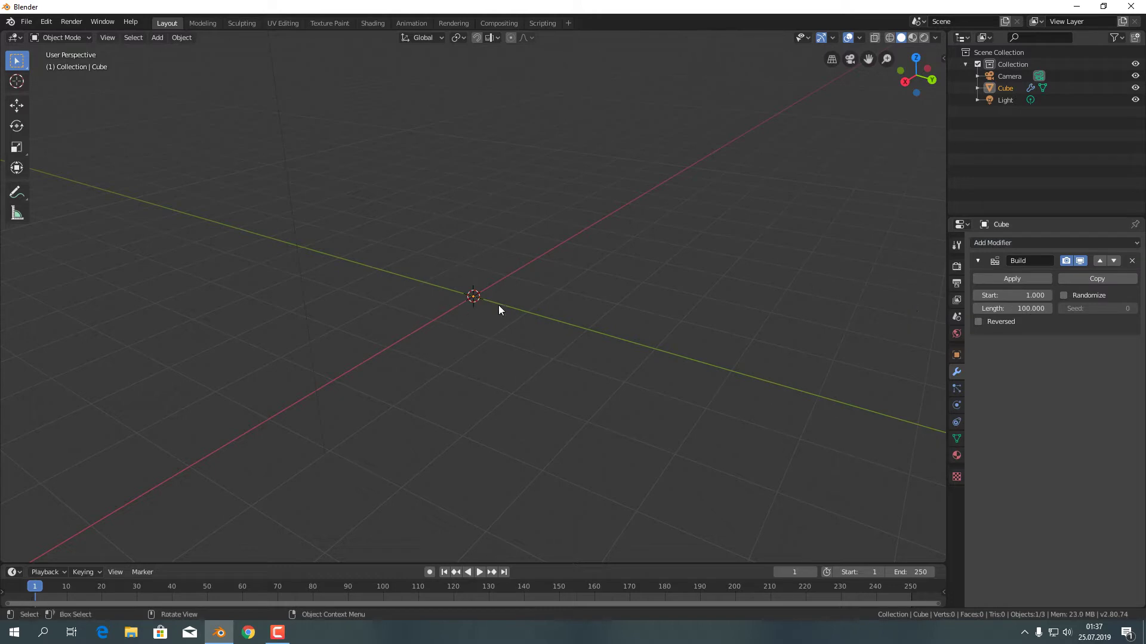
middle_click_drag(499, 306, 638, 299)
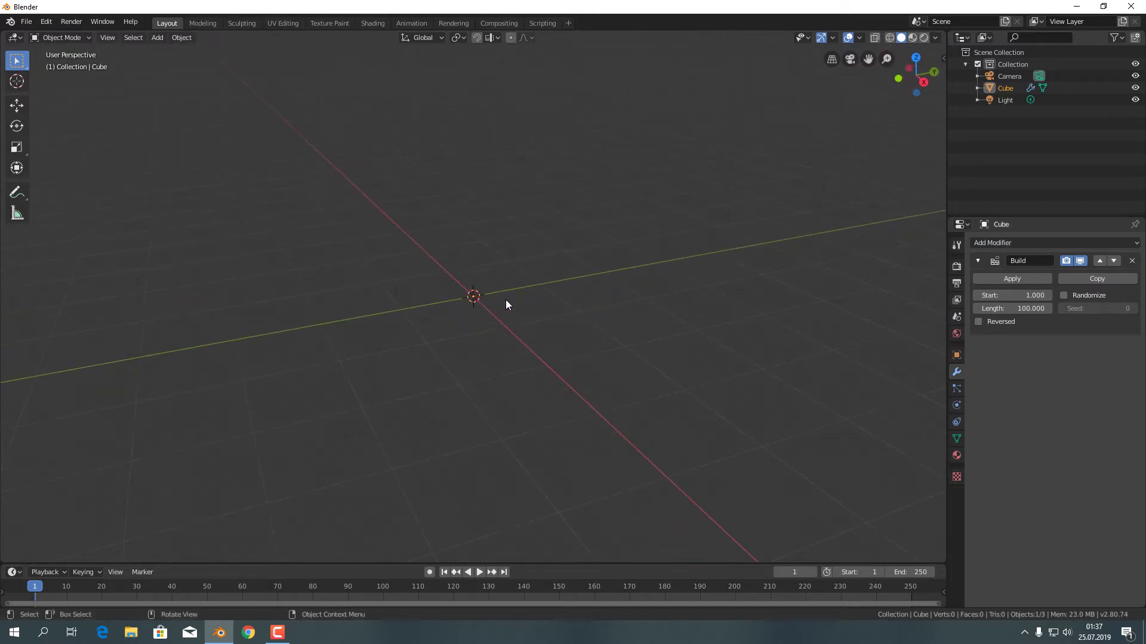
key("Tab")
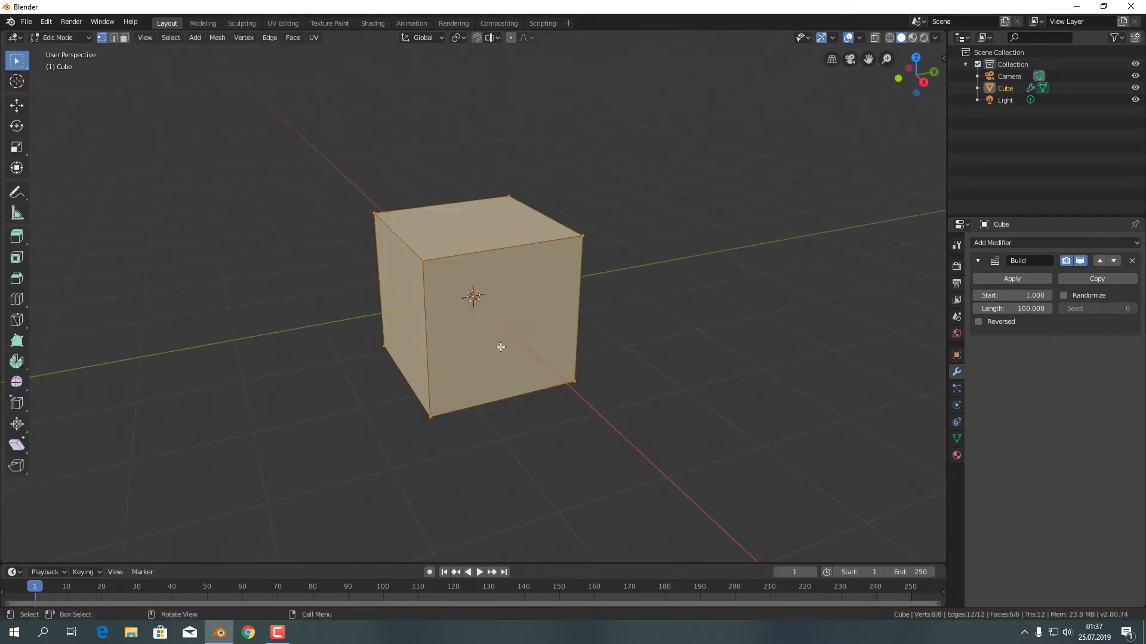
key("Tab")
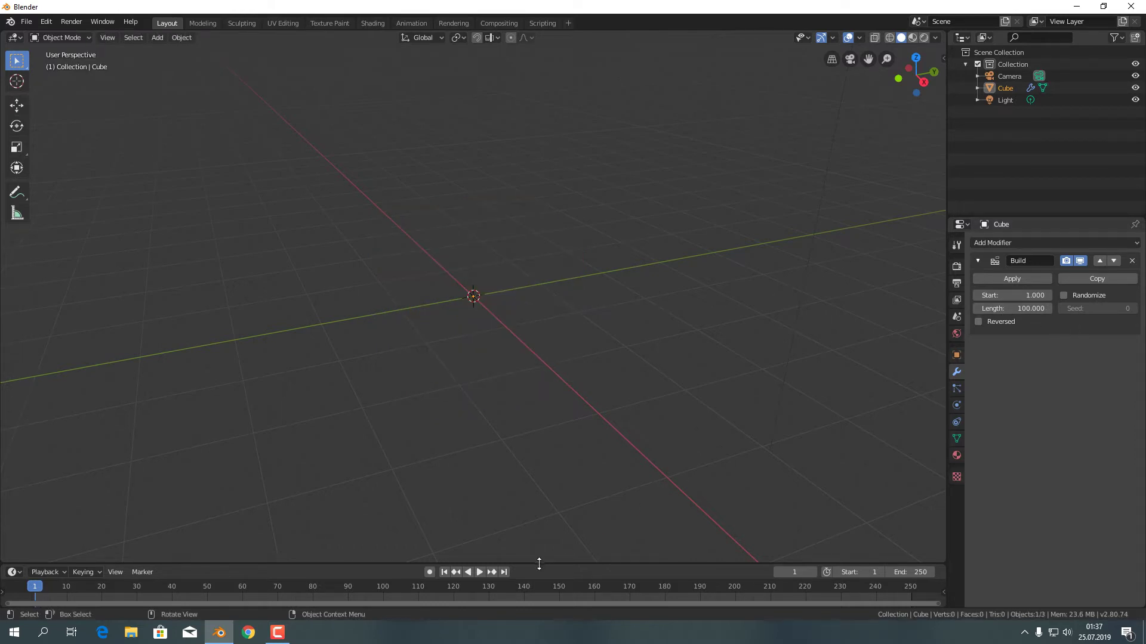
Enlarge the timeline, set the Build Length to 250, and play the animation
left_click_drag(540, 563, 538, 543)
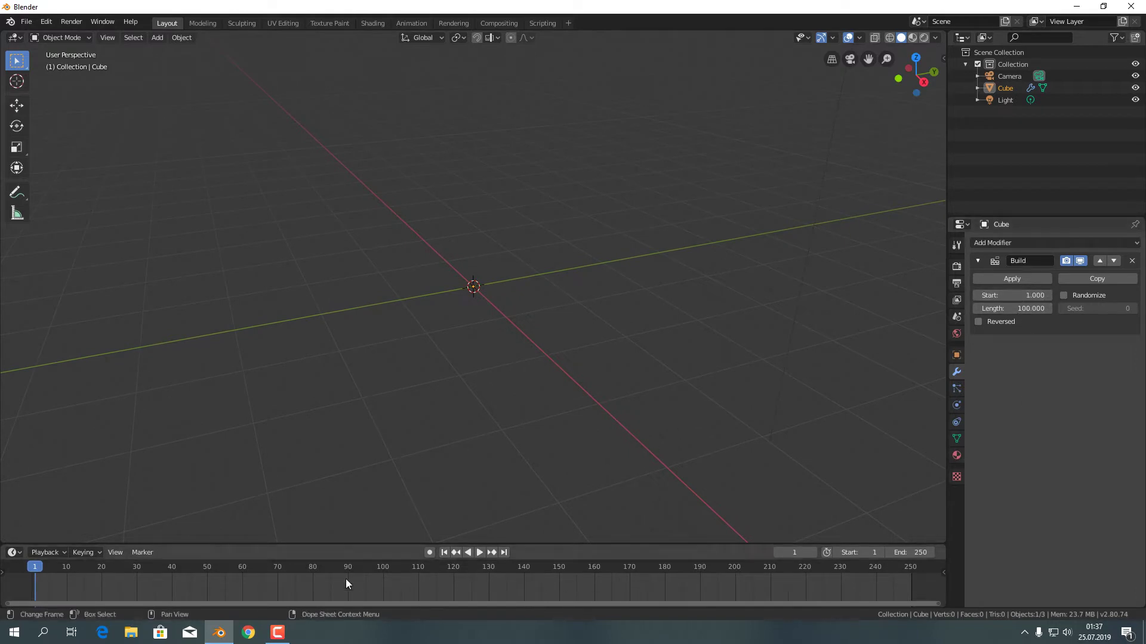
left_click(1012, 308)
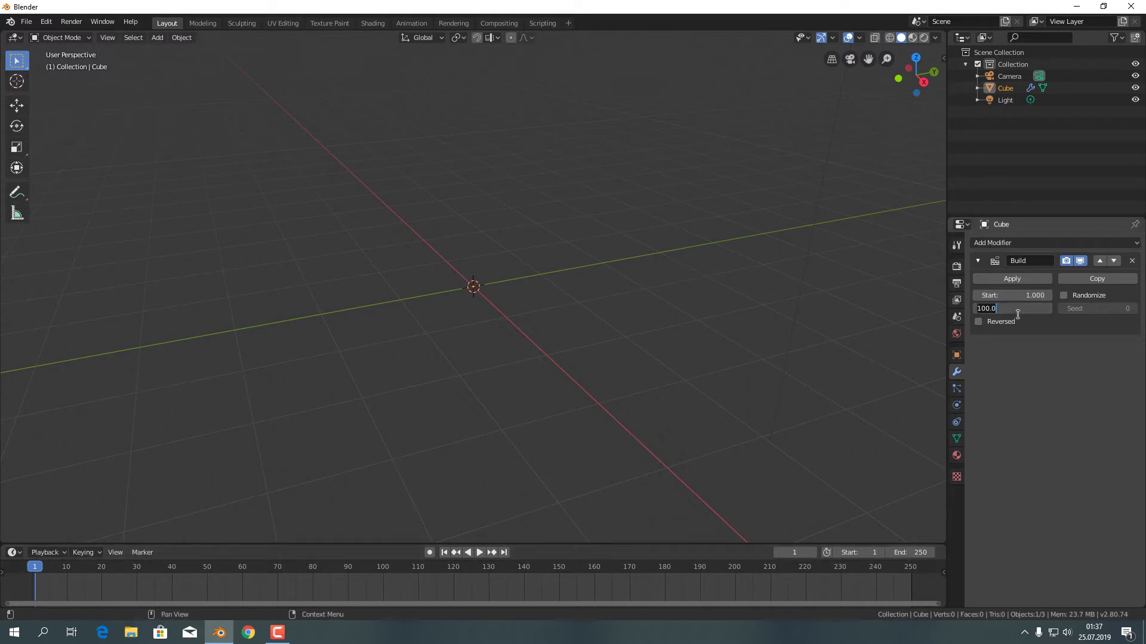
type("250")
key("Return")
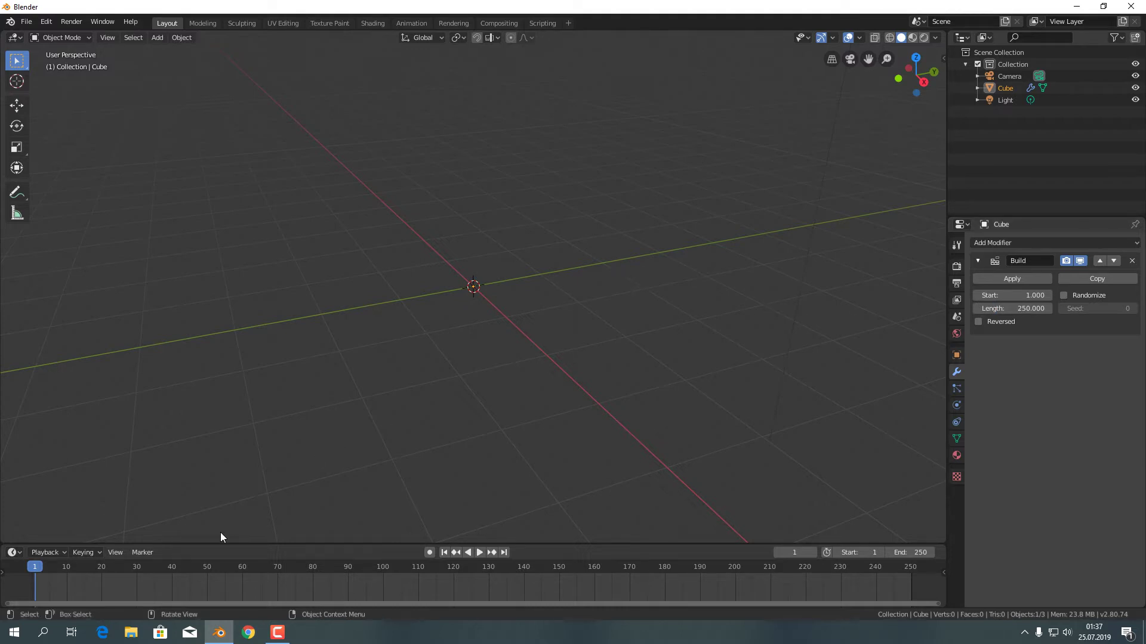
left_click(479, 553)
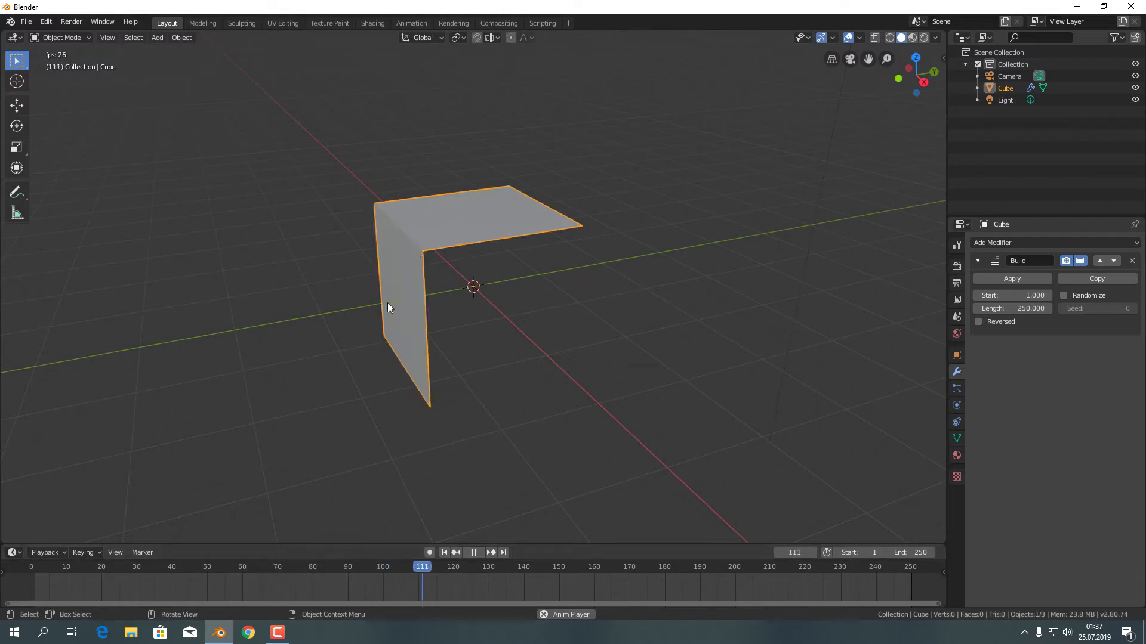
middle_click_drag(632, 300, 576, 277)
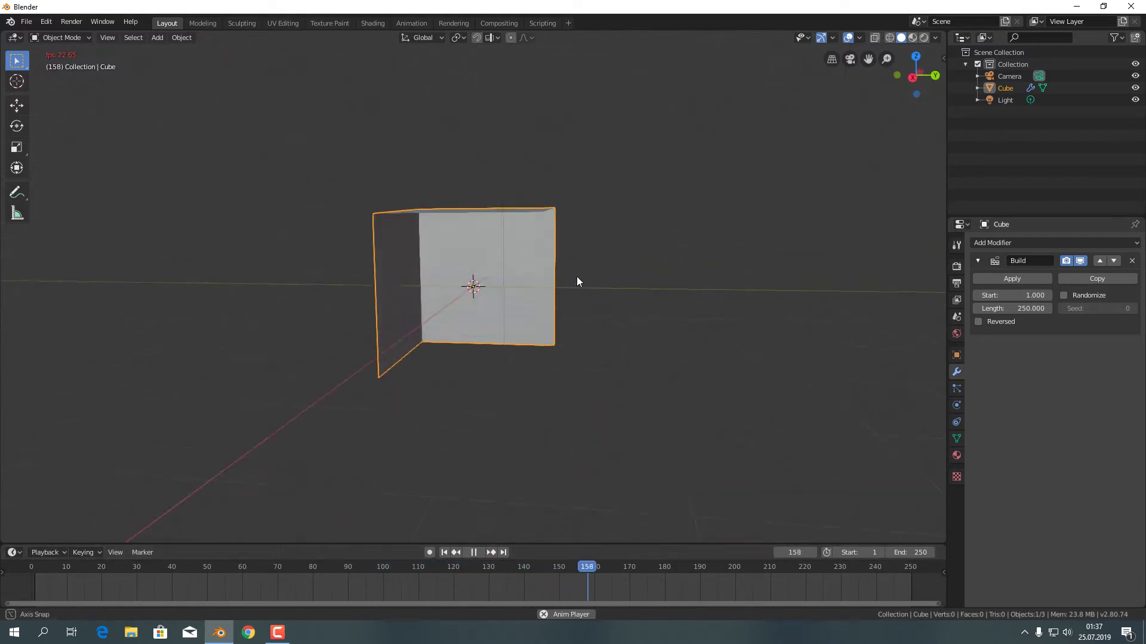
middle_click_drag(653, 312, 662, 327)
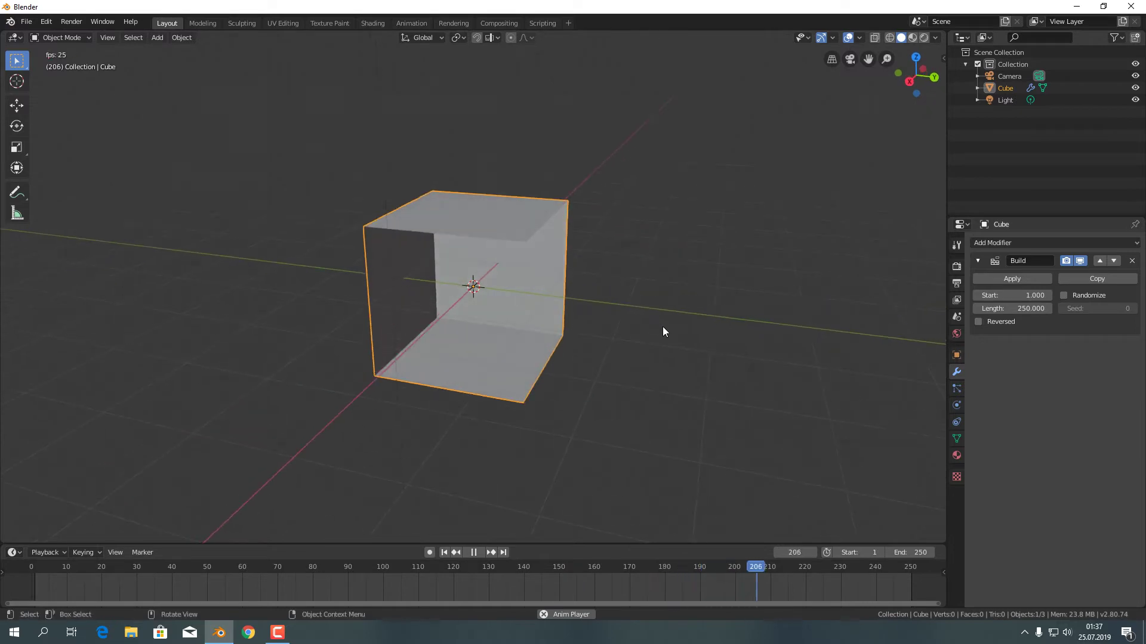
key("Escape")
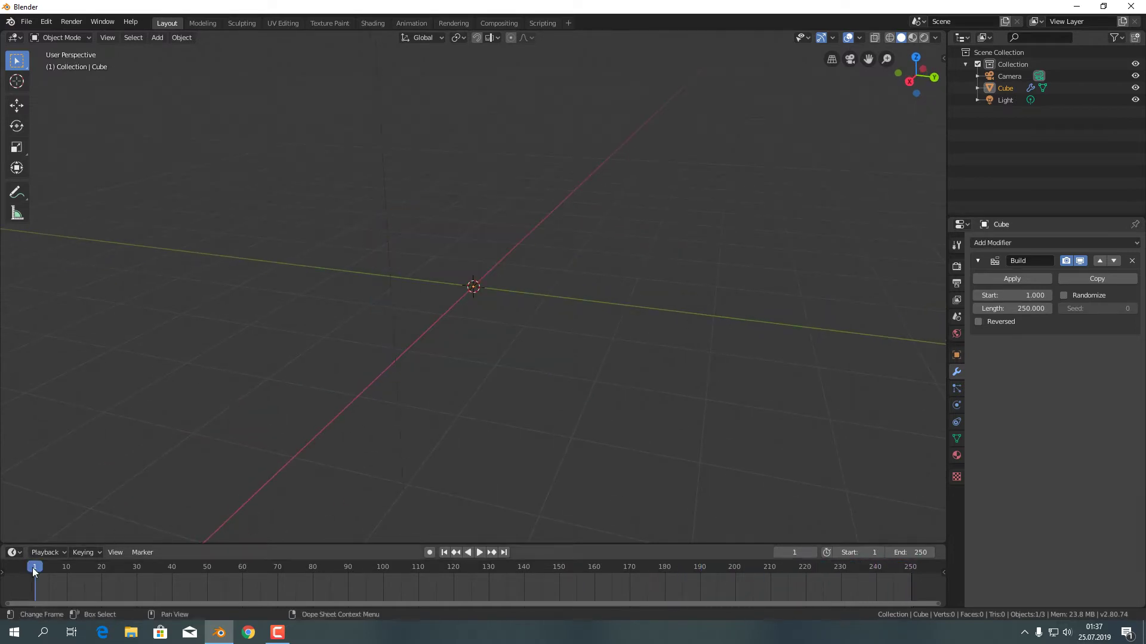
Return to frame 0 and subdivide the cube's mesh three times in Edit Mode
key("Left")
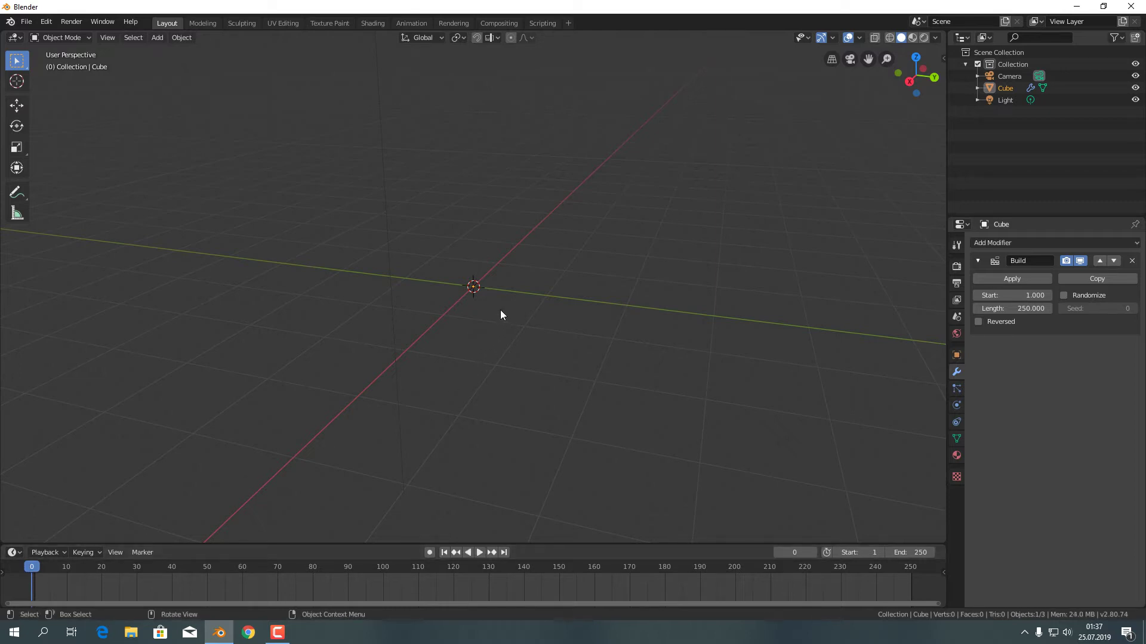
key("Tab")
right_click(520, 270)
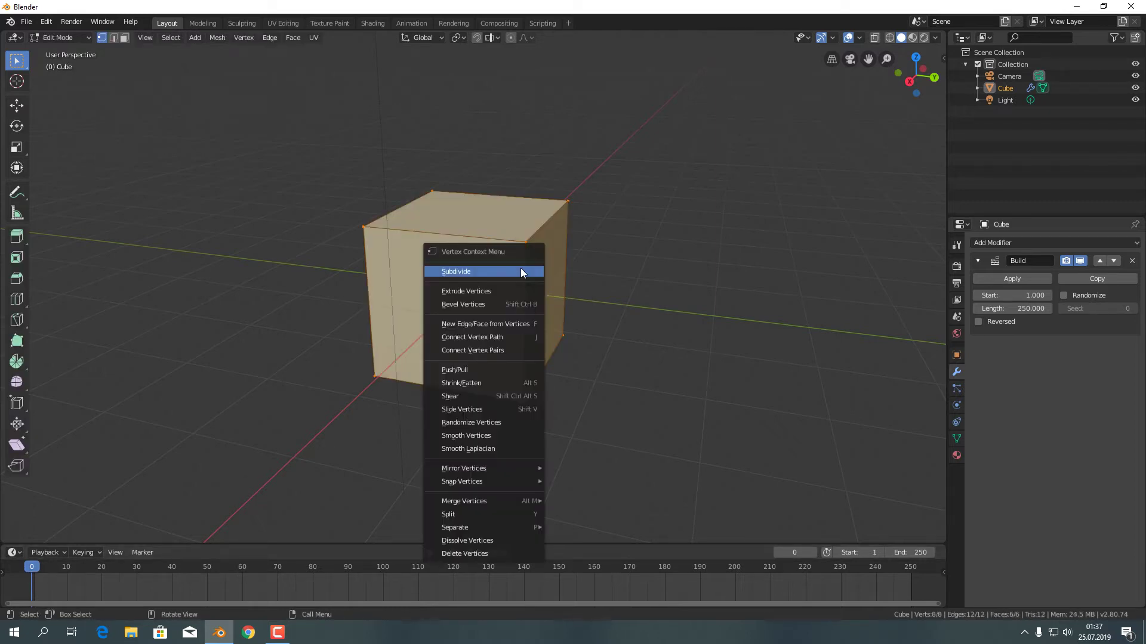
left_click(521, 272)
right_click(520, 267)
left_click(520, 272)
right_click(521, 267)
left_click(520, 272)
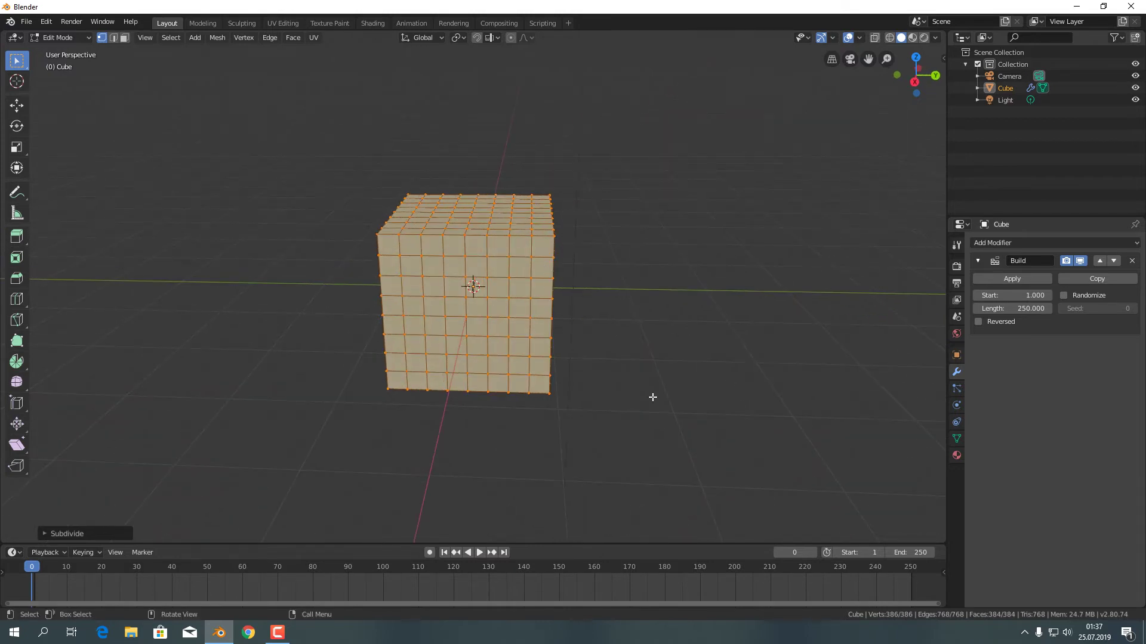
key("Tab")
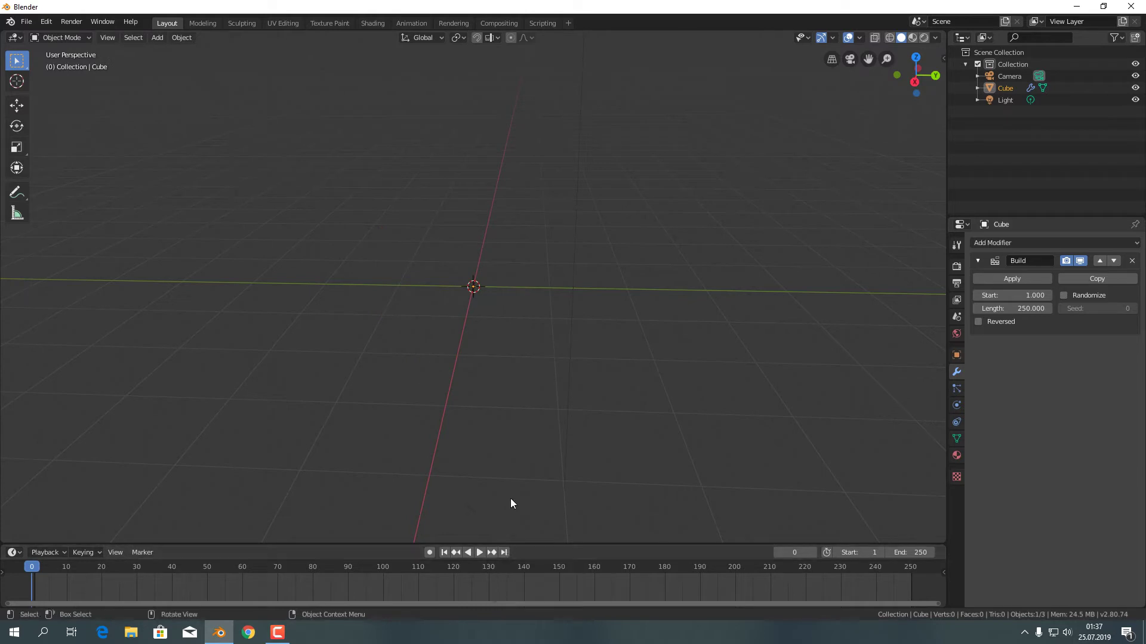
Play the animation, orbiting and zooming to watch the faces build, then stop
key("space")
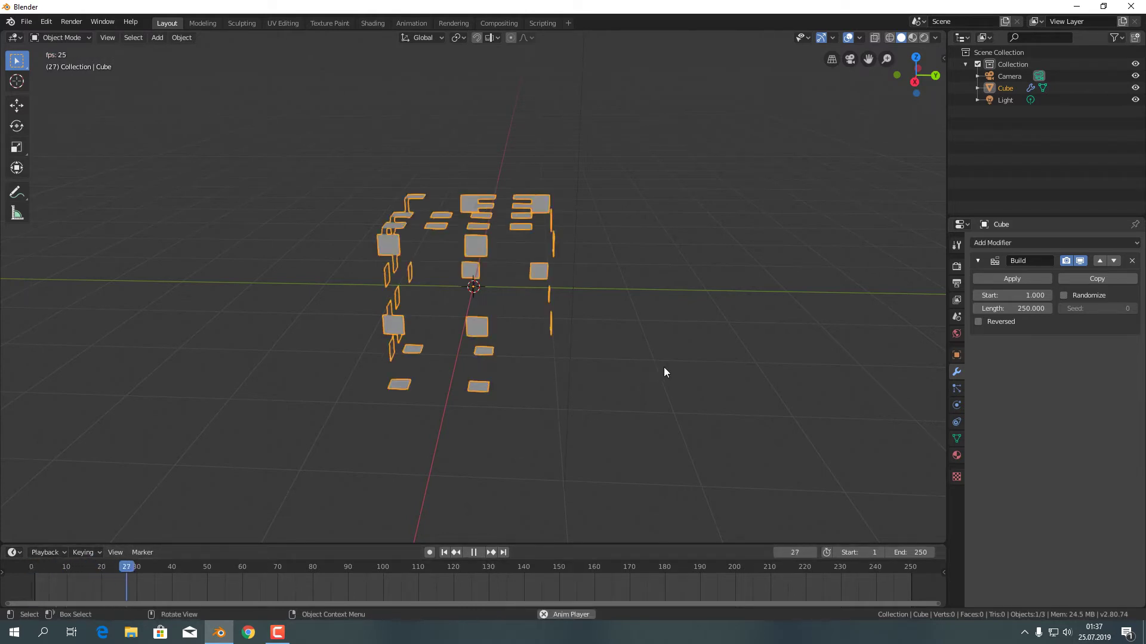
mouse_move(659, 364)
middle_mouse_down()
mouse_move(577, 343)
mouse_move(662, 350)
mouse_move(499, 357)
middle_mouse_up()
scroll(592, 330, "up", 2)
middle_click_drag(499, 255, 534, 263)
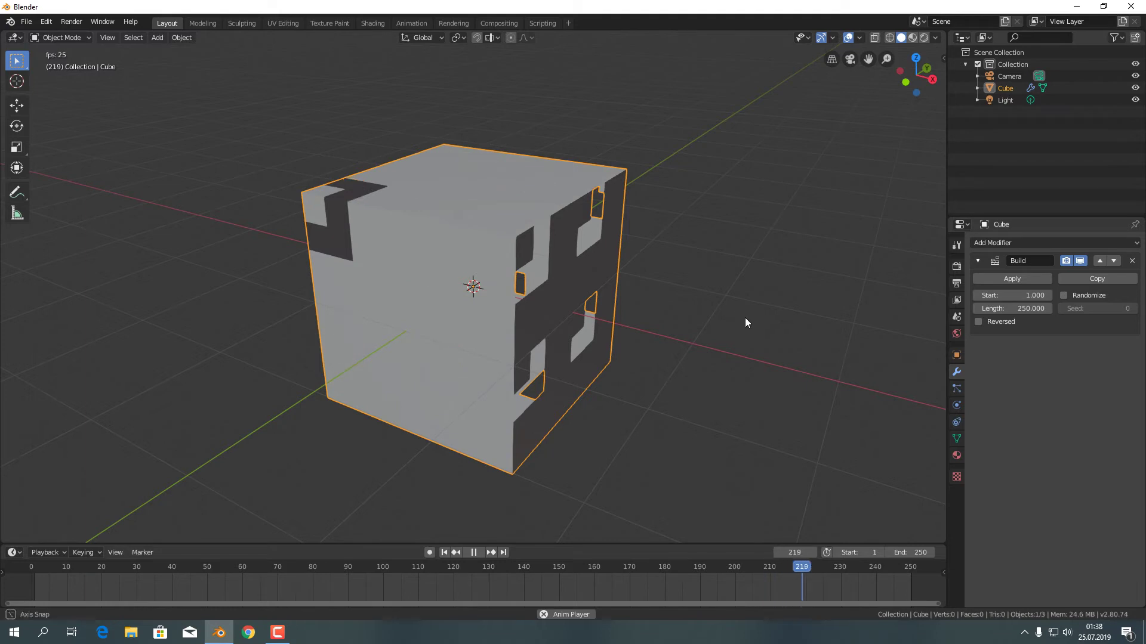
middle_click_drag(745, 320, 647, 305)
key("space")
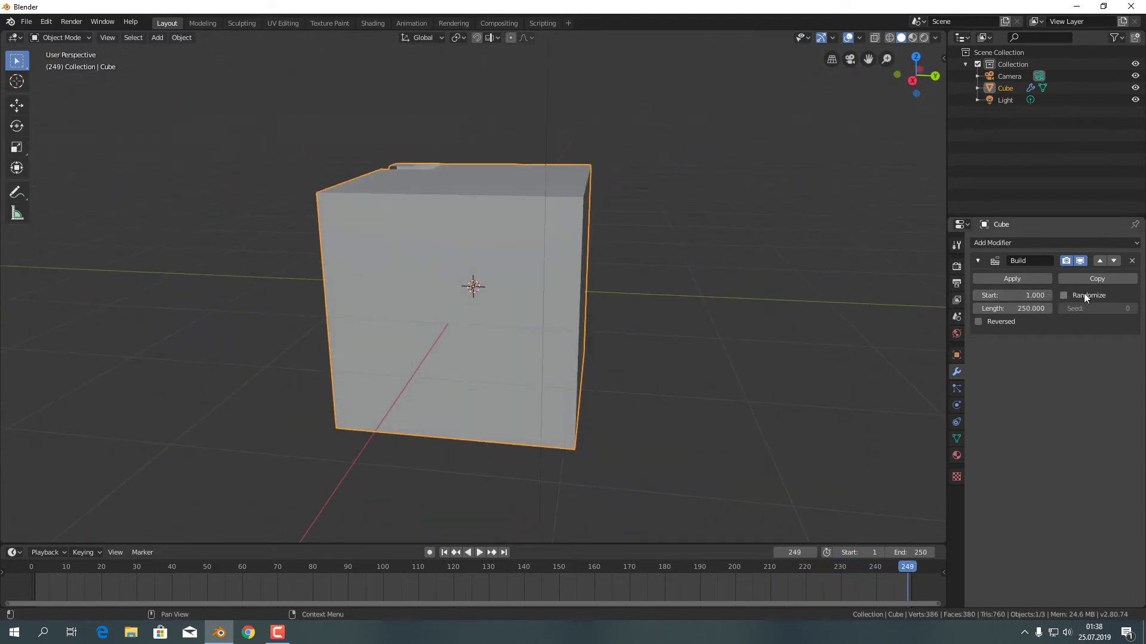
Tick Randomize in the Build modifier and preview the randomized build
left_click(1064, 295)
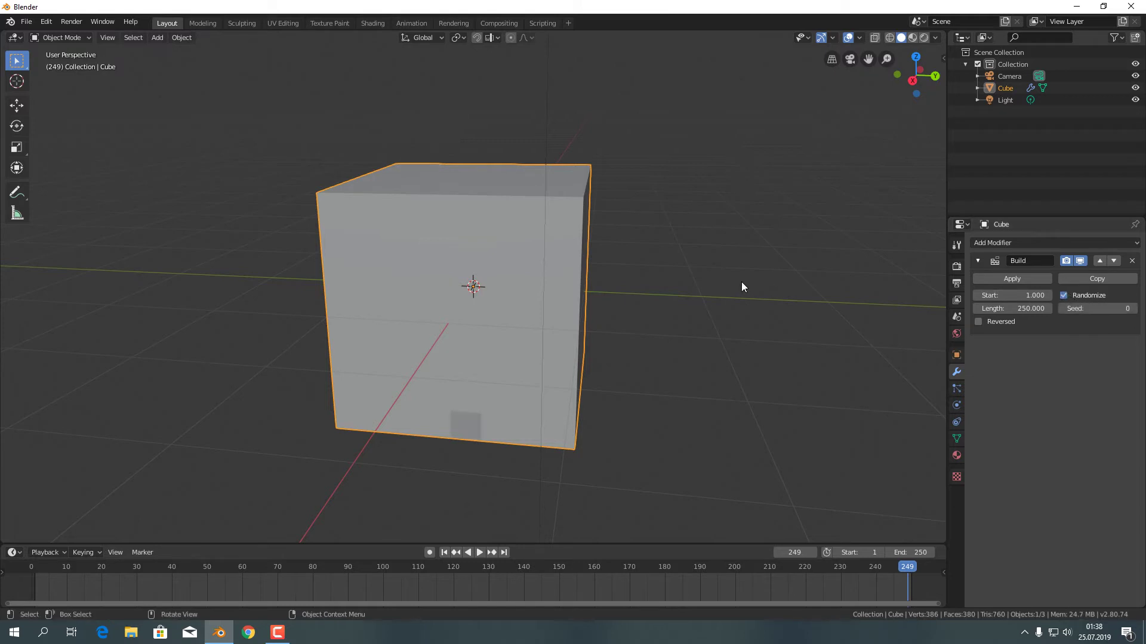
key("space")
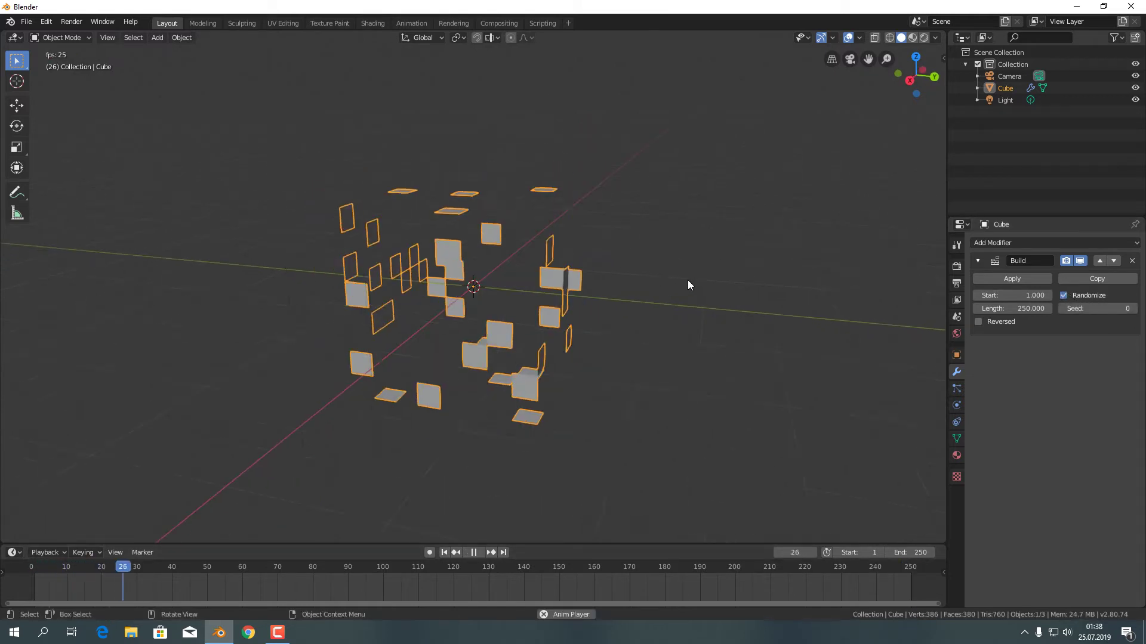
middle_click_drag(626, 273, 553, 264)
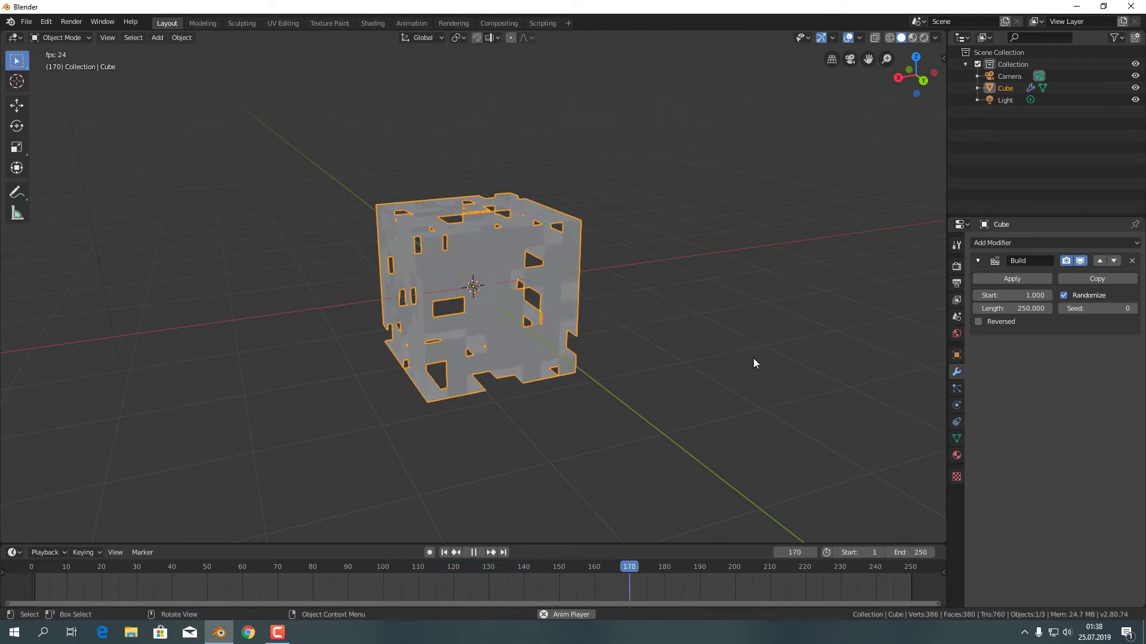
key("space")
Untick Randomize, tick Reversed, and play the reversed build from frame 0
left_click(1063, 296)
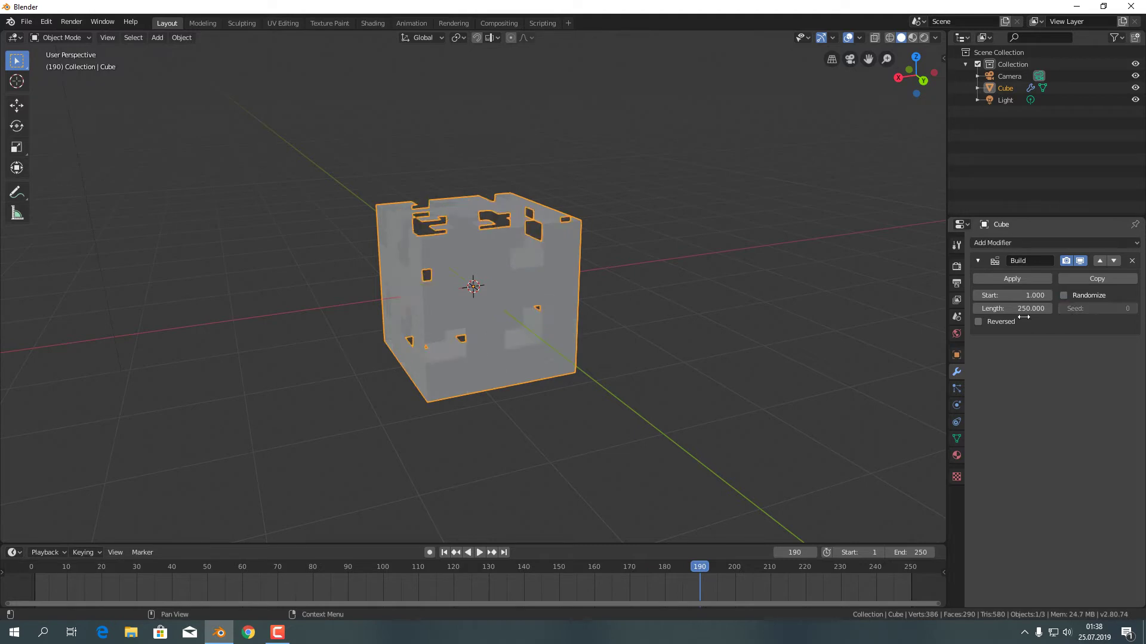
left_click(977, 321)
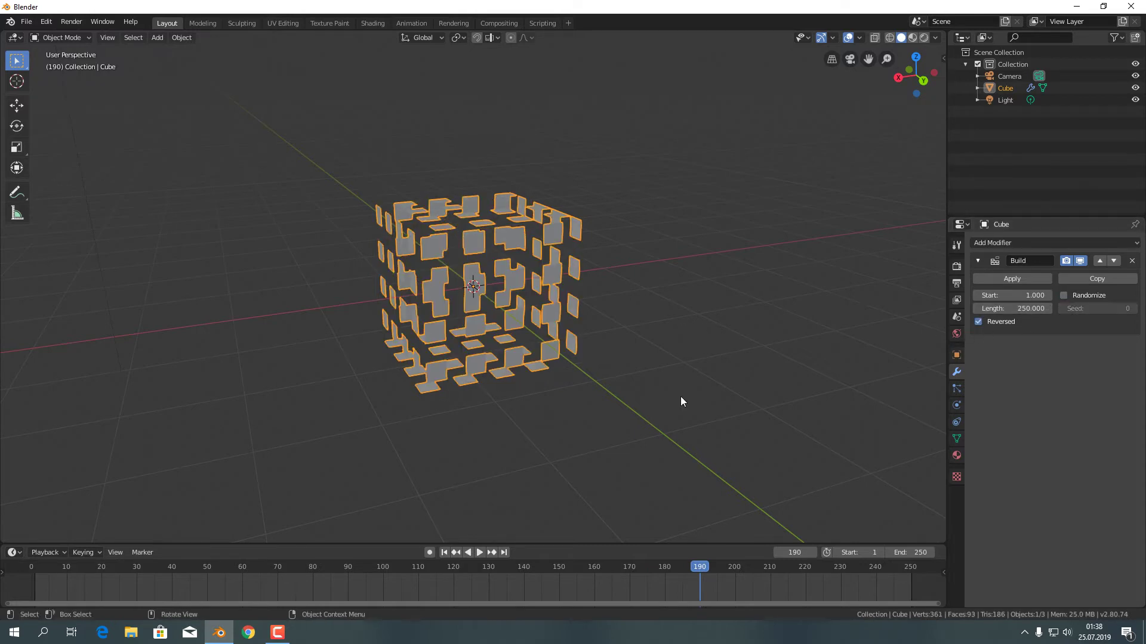
left_click_drag(696, 568, 13, 536)
key("space")
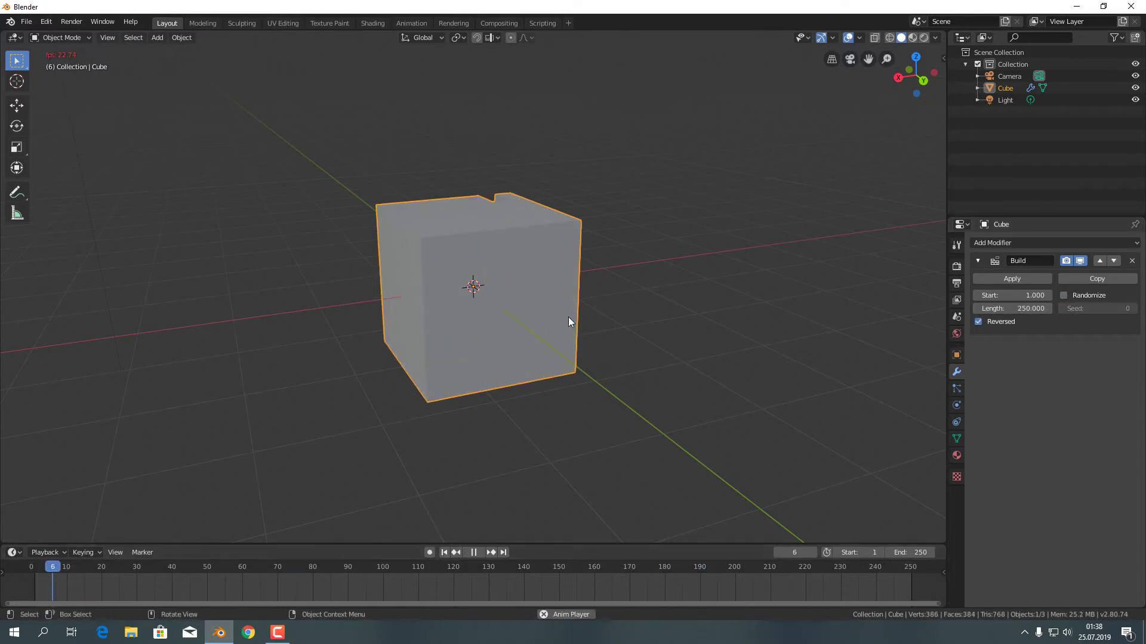
mouse_move(660, 304)
middle_mouse_down()
mouse_move(716, 296)
mouse_move(526, 241)
middle_mouse_up()
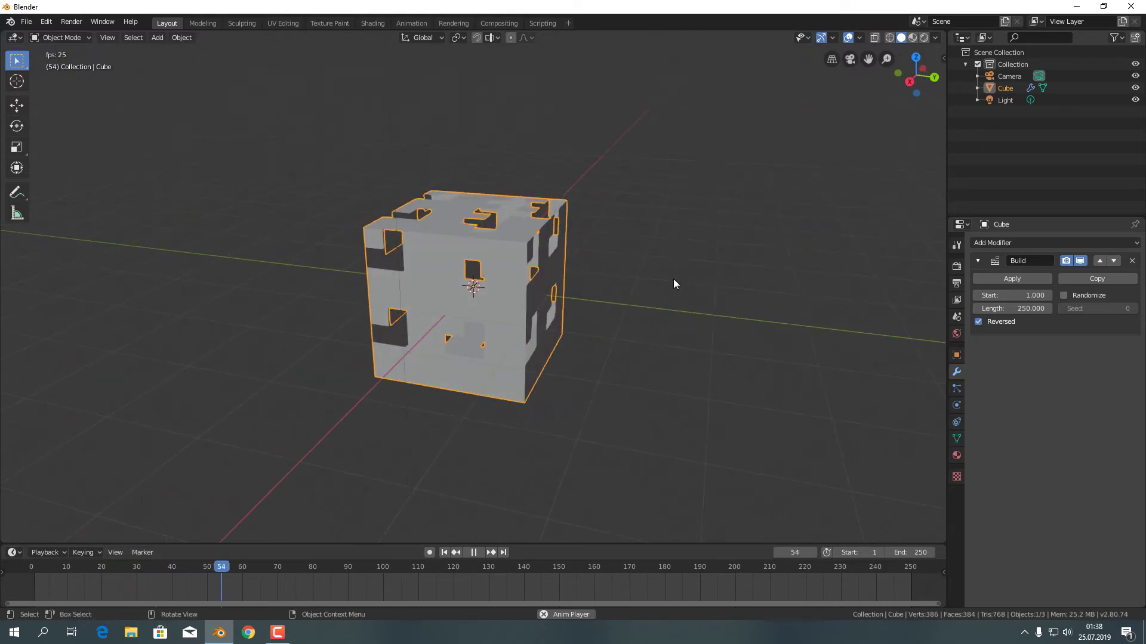
mouse_move(558, 292)
middle_mouse_down()
mouse_move(710, 274)
mouse_move(652, 307)
middle_mouse_up()
scroll(683, 289, "up", 2)
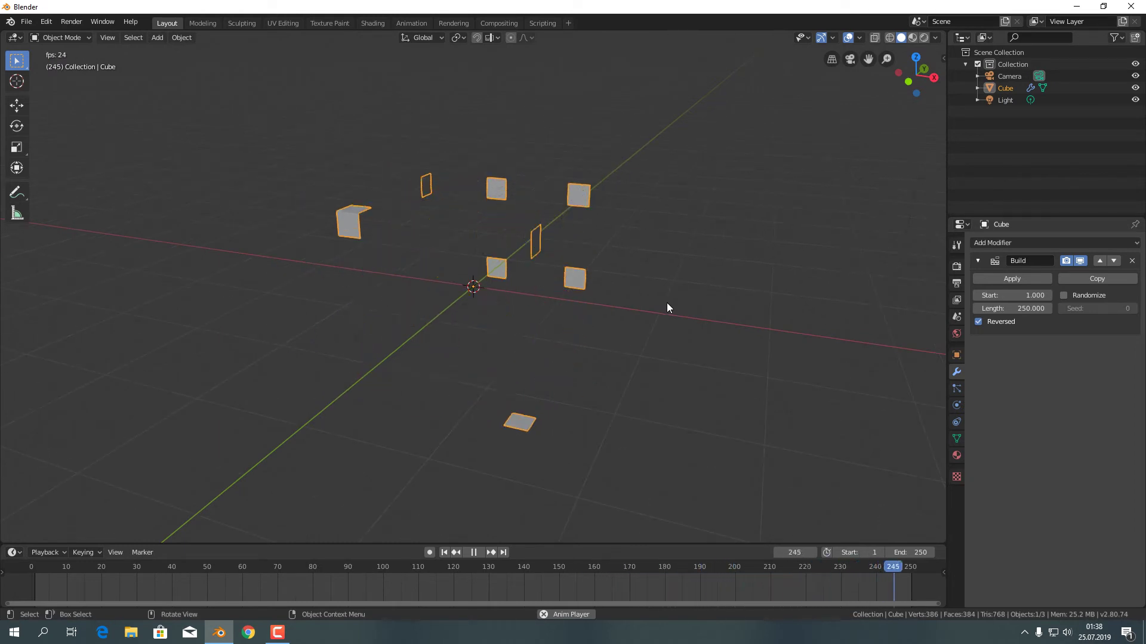
Stop playback, jump back to frame 0, and remove the Build modifier
key("space")
key("shift+Left")
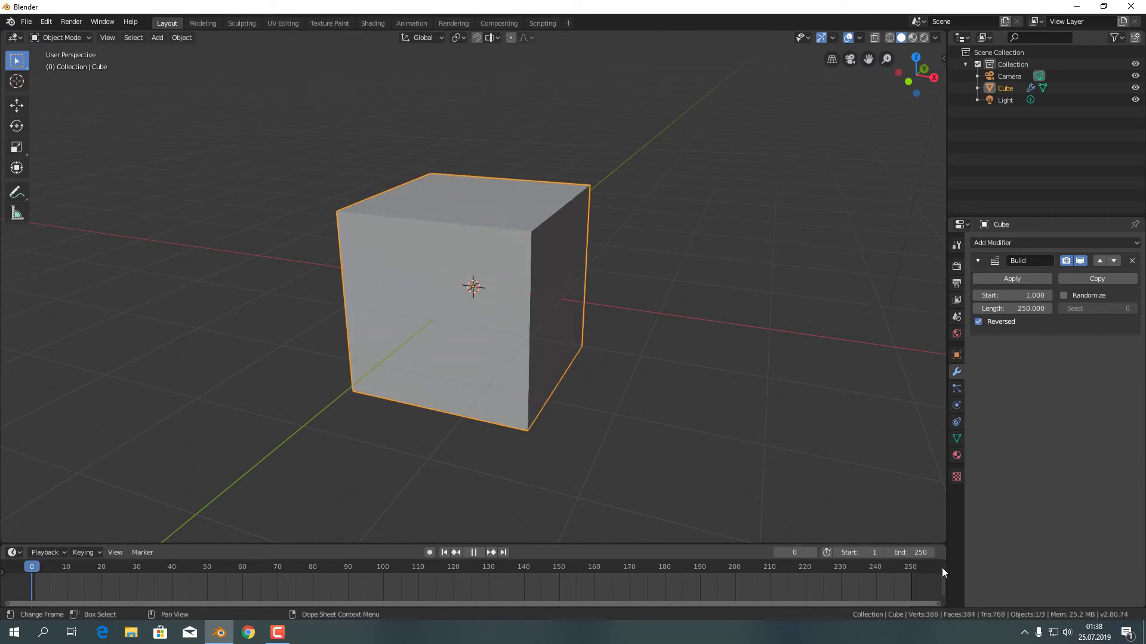
left_click(1133, 260)
Add an Array modifier to the cube
scroll(558, 289, "down", 3)
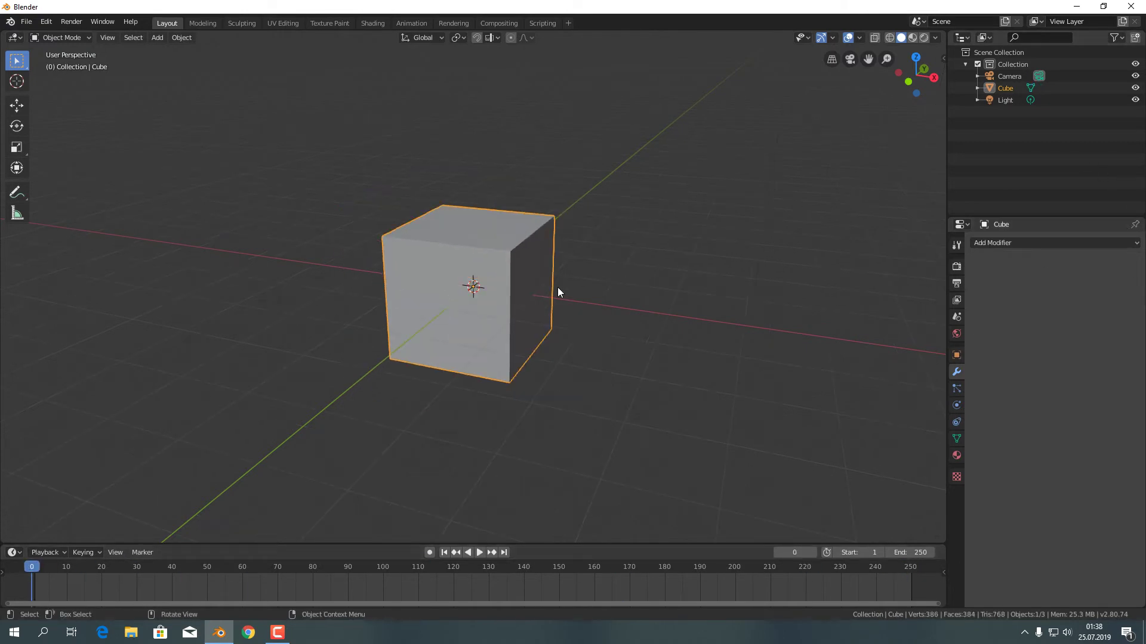
scroll(500, 286, "down", 1)
scroll(536, 274, "down", 1)
middle_click_drag(539, 275, 560, 288)
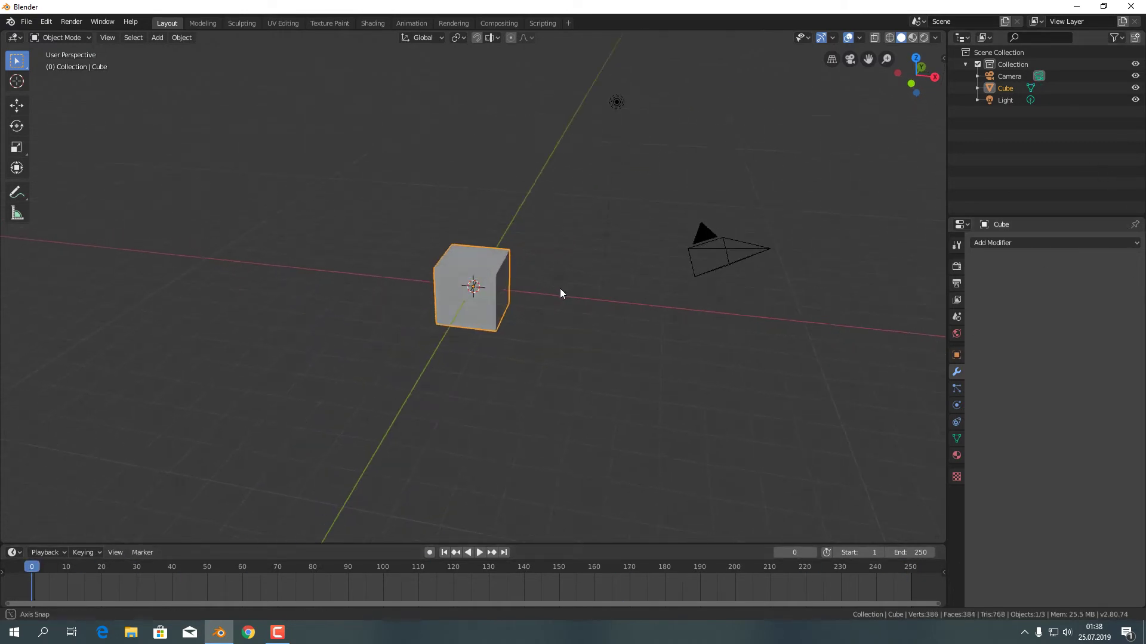
left_click(978, 243)
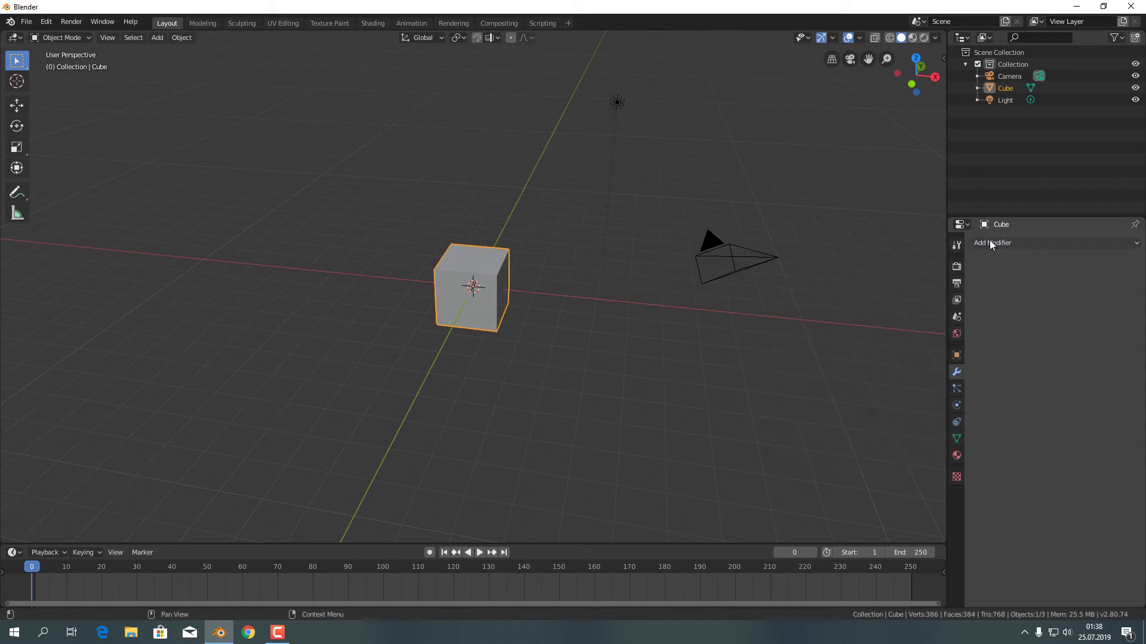
left_click(991, 243)
left_click(932, 272)
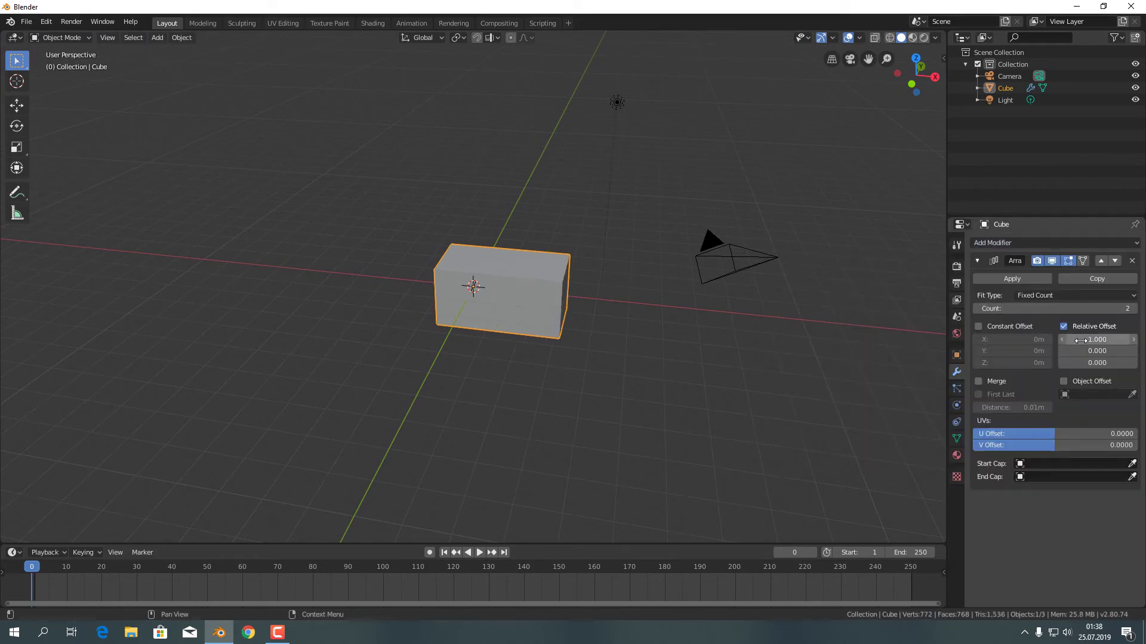
Set the array's Relative Offset X to 1.4 and Count to 10
mouse_move(1097, 339)
left_mouse_down()
mouse_move(1119, 339)
mouse_move(1086, 339)
mouse_move(1122, 309)
left_mouse_up()
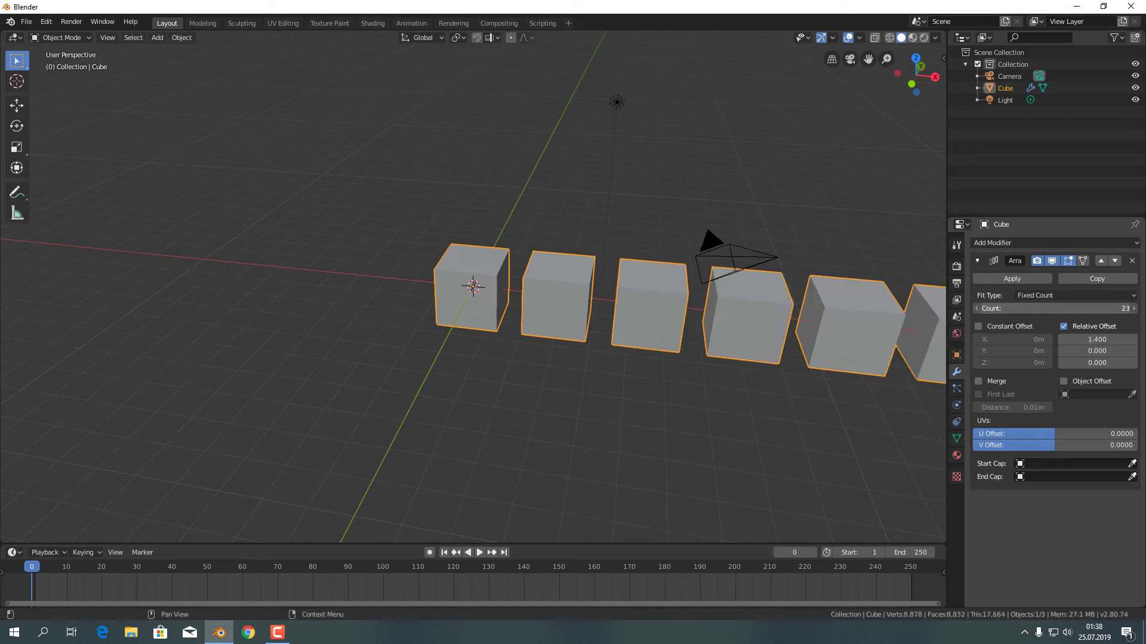
mouse_move(865, 269)
middle_mouse_down()
mouse_move(832, 231)
mouse_move(753, 327)
mouse_move(743, 316)
mouse_move(732, 325)
middle_mouse_up()
left_click(1053, 309)
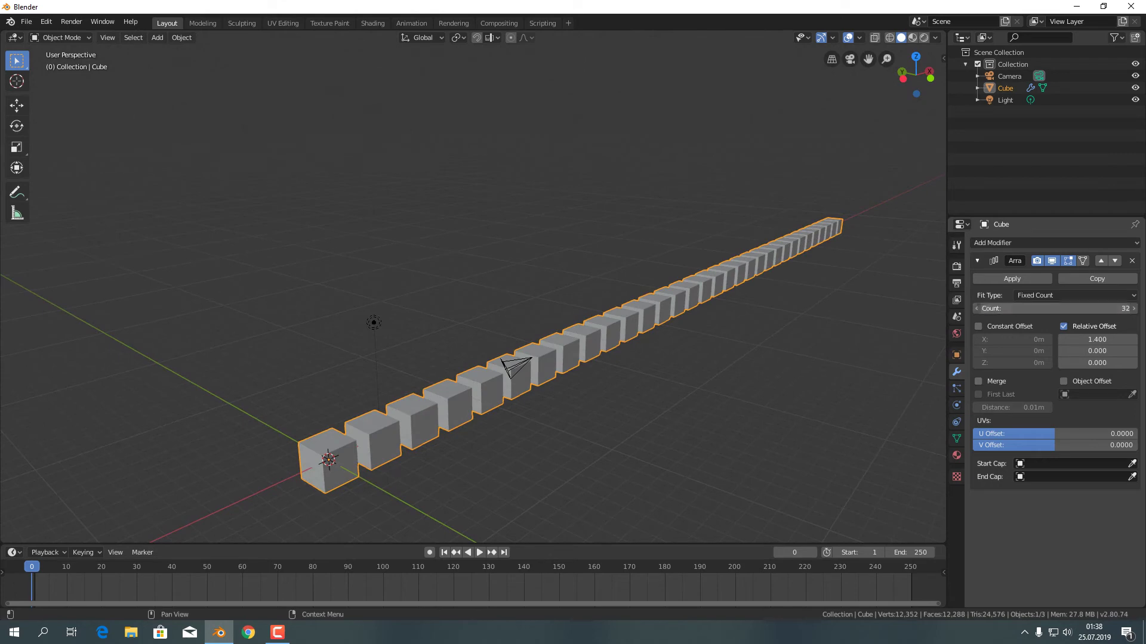
type("0")
key("Return")
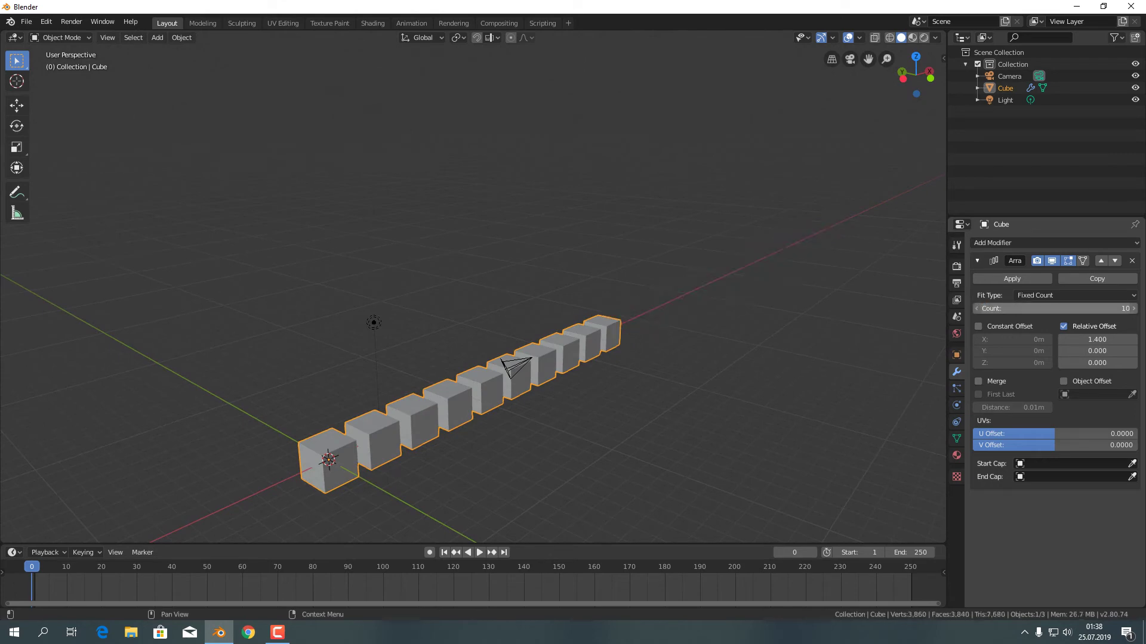
Add a second Array modifier with Relative Offset X 0 and Y 1.4
left_click(1005, 248)
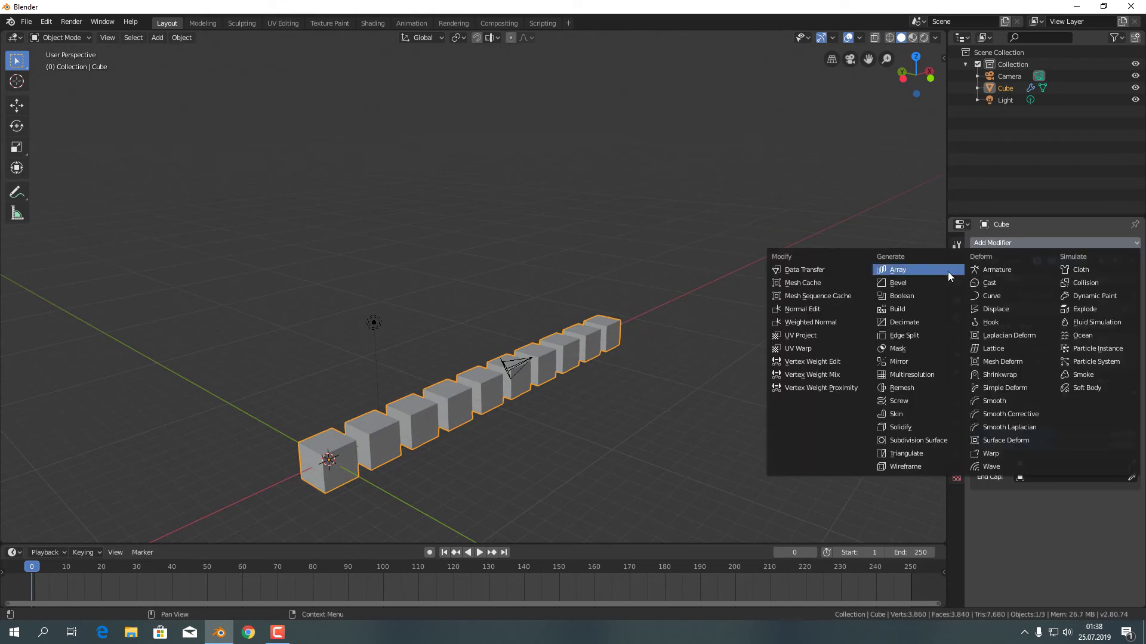
left_click(940, 271)
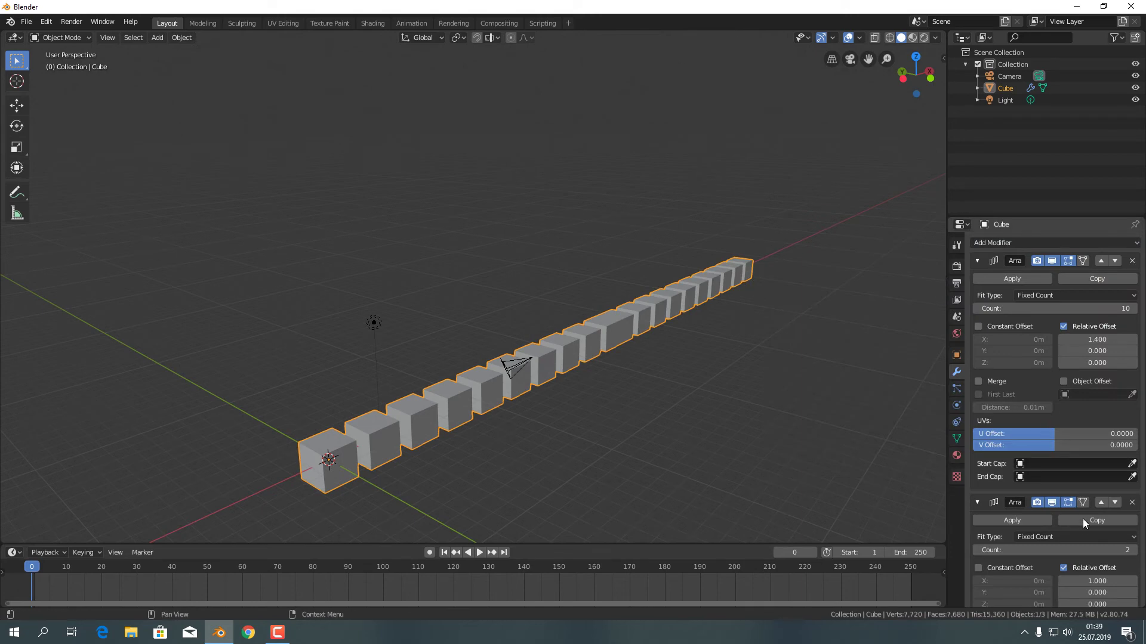
scroll(1105, 409, "down", 2)
scroll(1105, 409, "down", 1)
left_click(1097, 532)
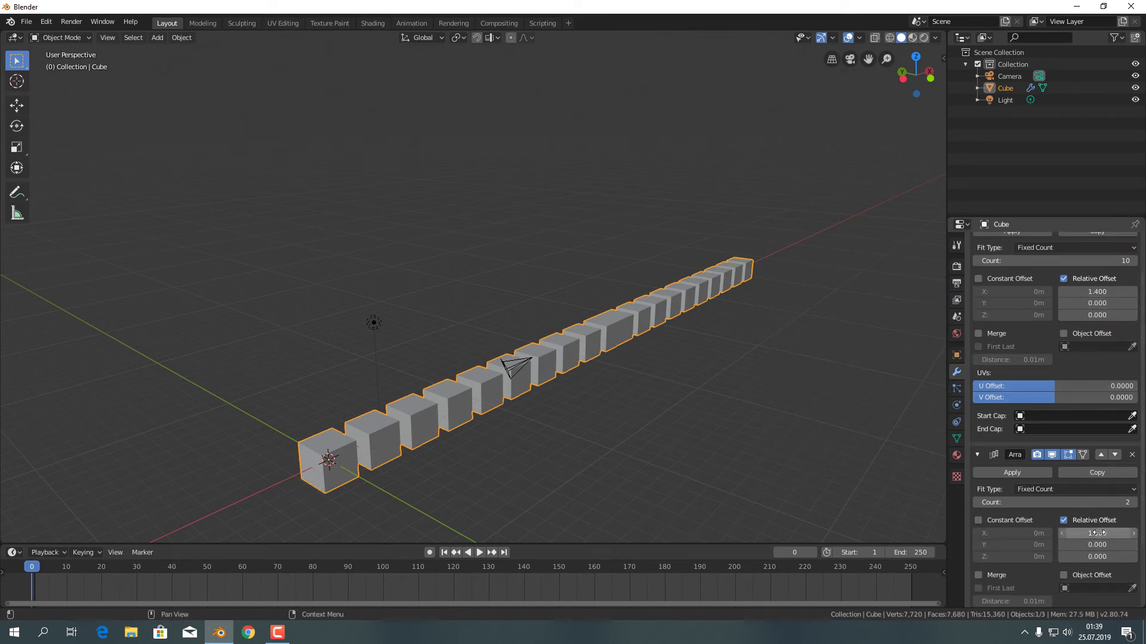
type("1.0")
key("BackSpace")
key("BackSpace")
key("BackSpace")
type("0")
key("Tab")
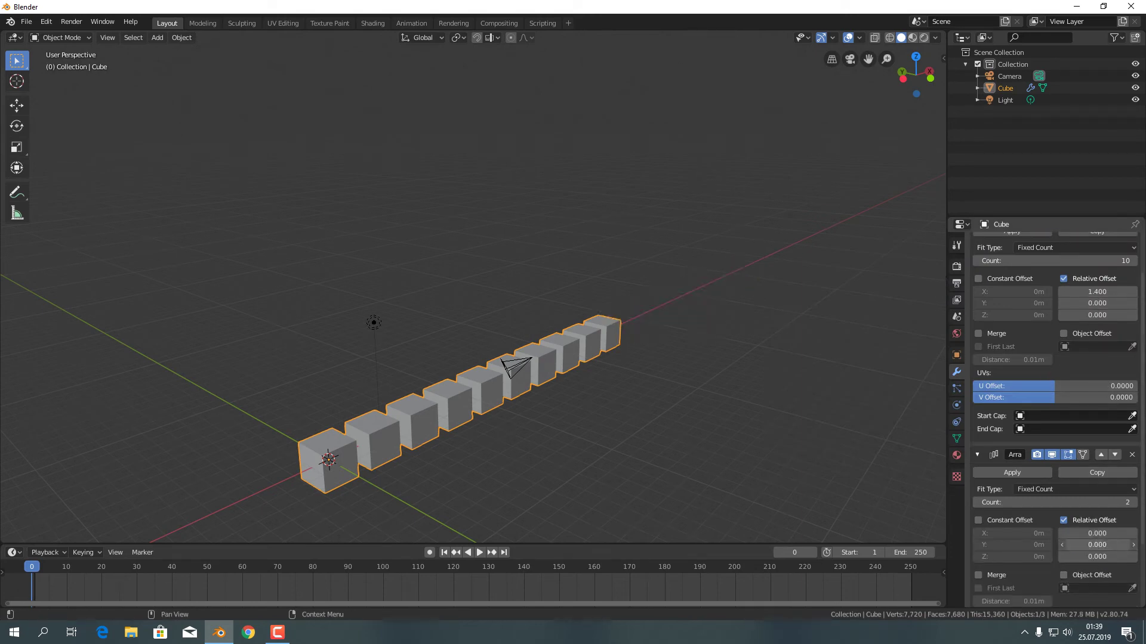
type("1.4")
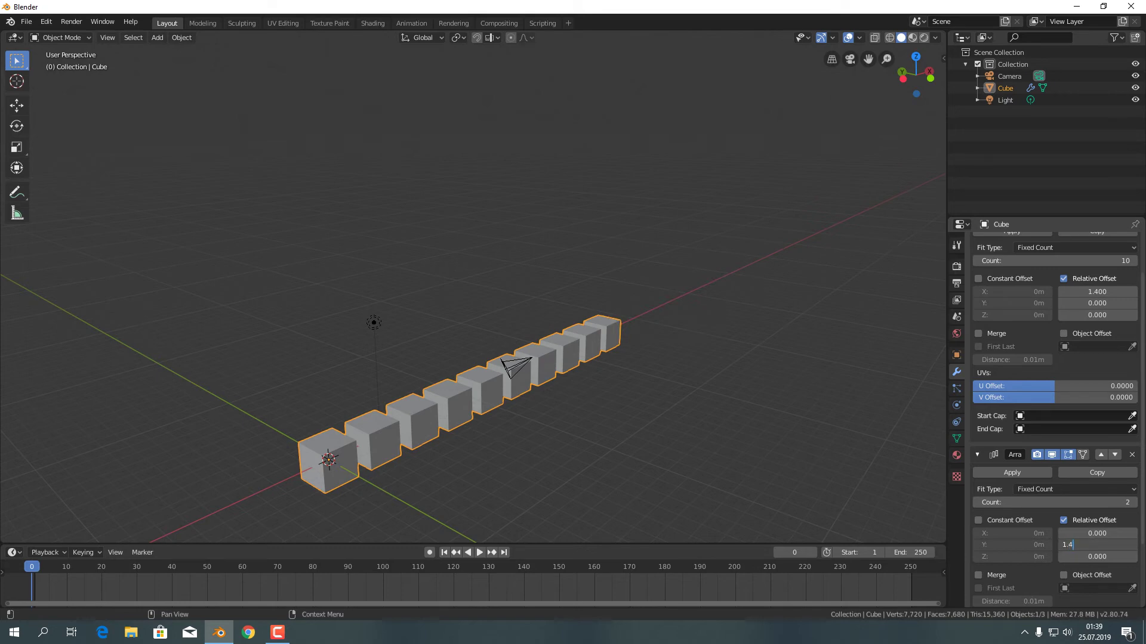
key("Return")
Set the second array's Count to 10 and collapse the first array panel
double_click(1095, 502)
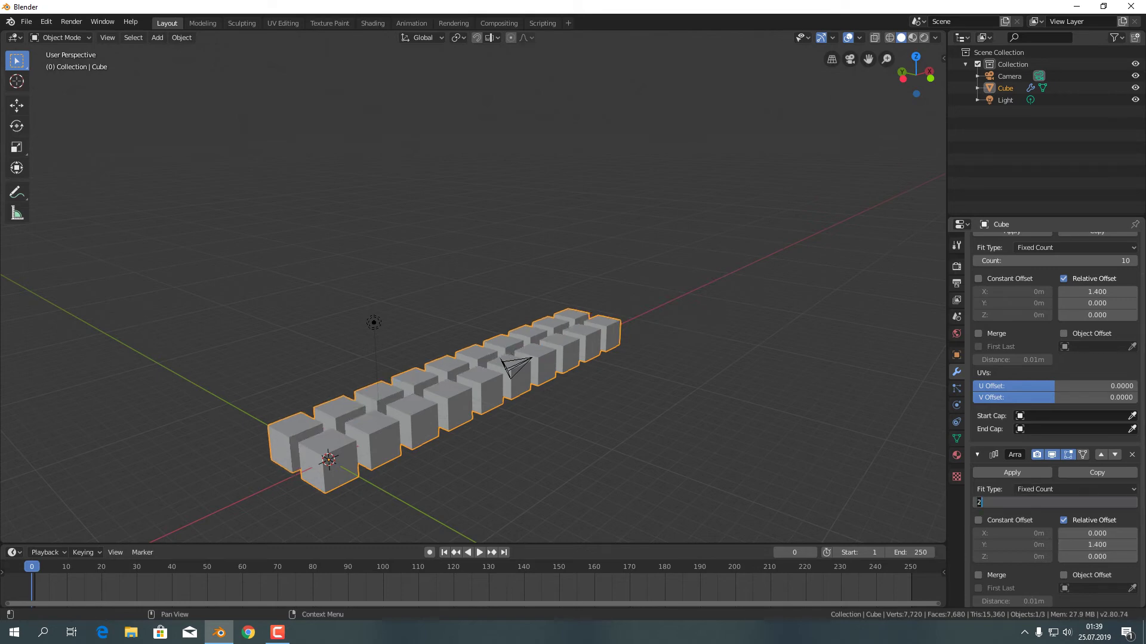
type("10")
key("Return")
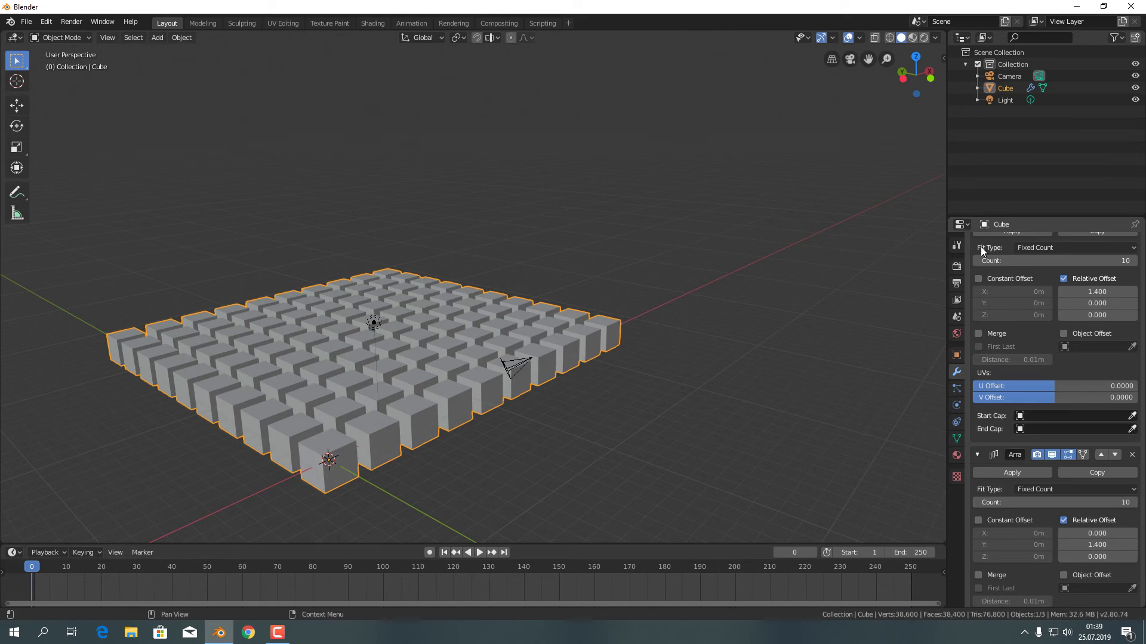
scroll(981, 251, "up", 2)
left_click(977, 258)
Collapse the second array panel and add a third Array modifier
left_click(977, 282)
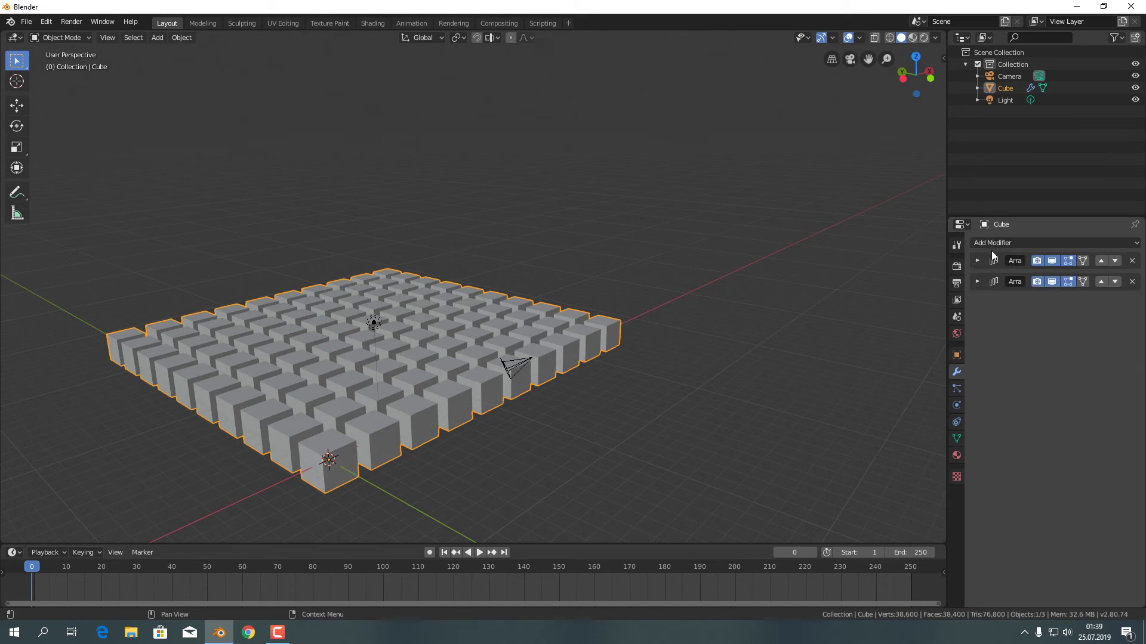
left_click(1019, 243)
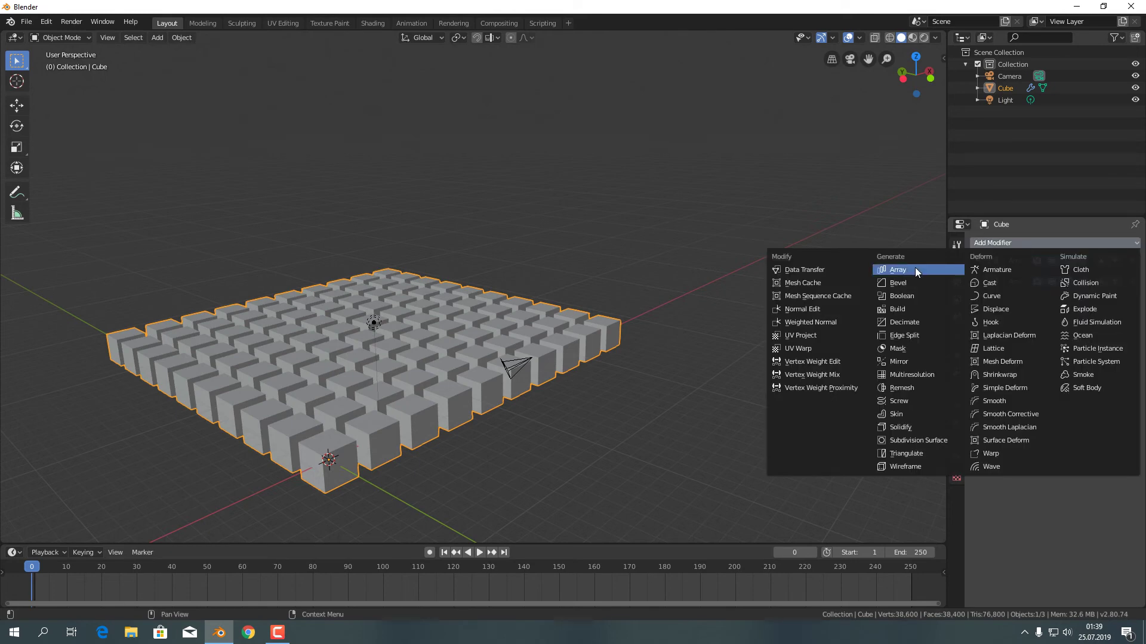
left_click(915, 268)
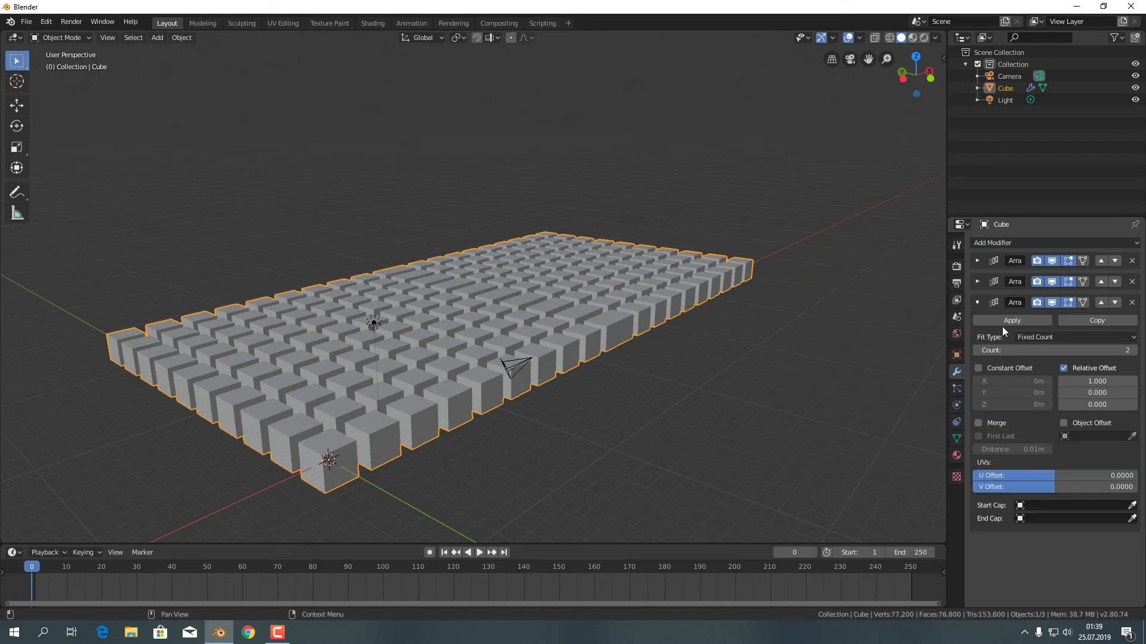
Give the third array Relative Offset X 0, Z 1.4 and Count 10, then orbit to view the block
left_click(1096, 381)
type("1.00")
left_click(1095, 407)
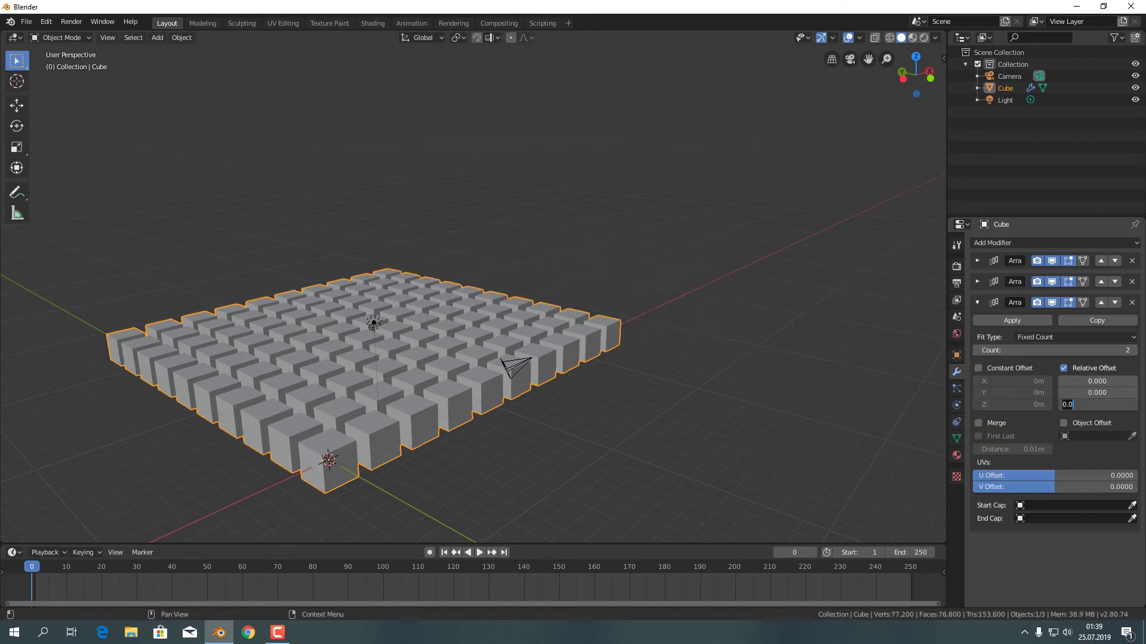
type("1.4")
key("Return")
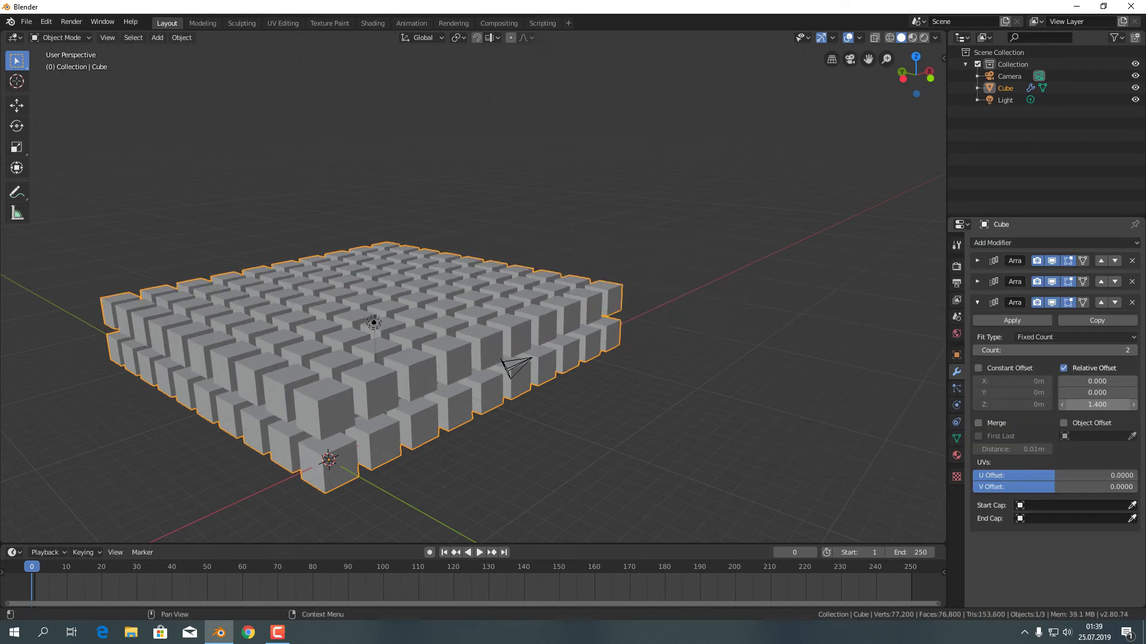
left_click(1048, 350)
type("10")
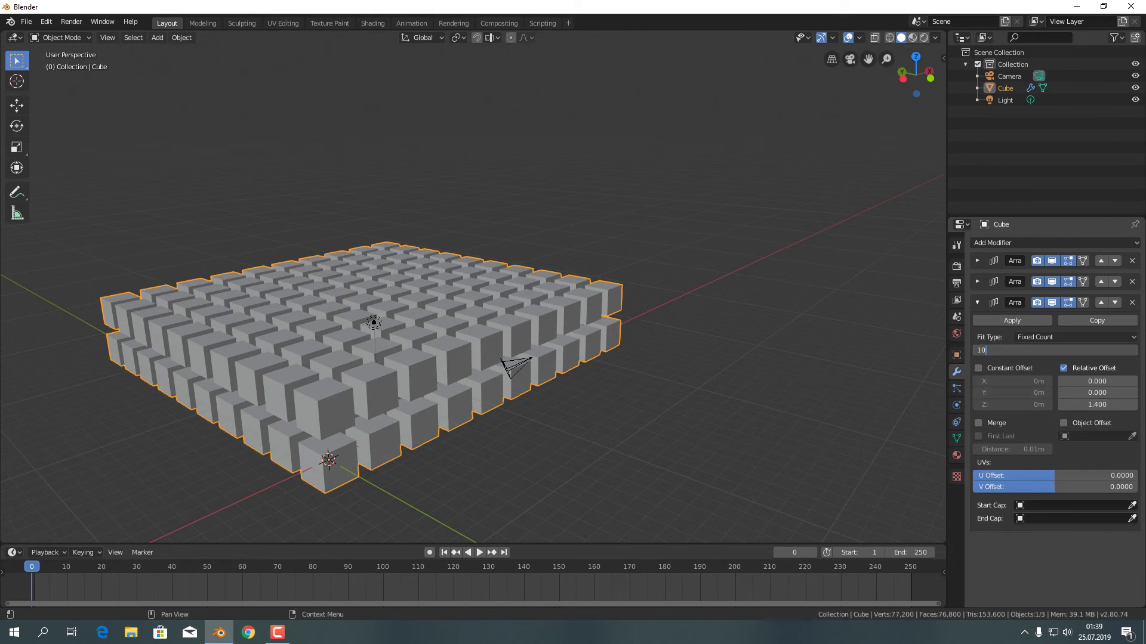
key("Return")
scroll(600, 178, "down", 2)
scroll(582, 170, "down", 3)
mouse_move(582, 170)
middle_mouse_down()
mouse_move(529, 166)
mouse_move(606, 163)
mouse_move(647, 278)
mouse_move(619, 266)
mouse_move(687, 274)
middle_mouse_up()
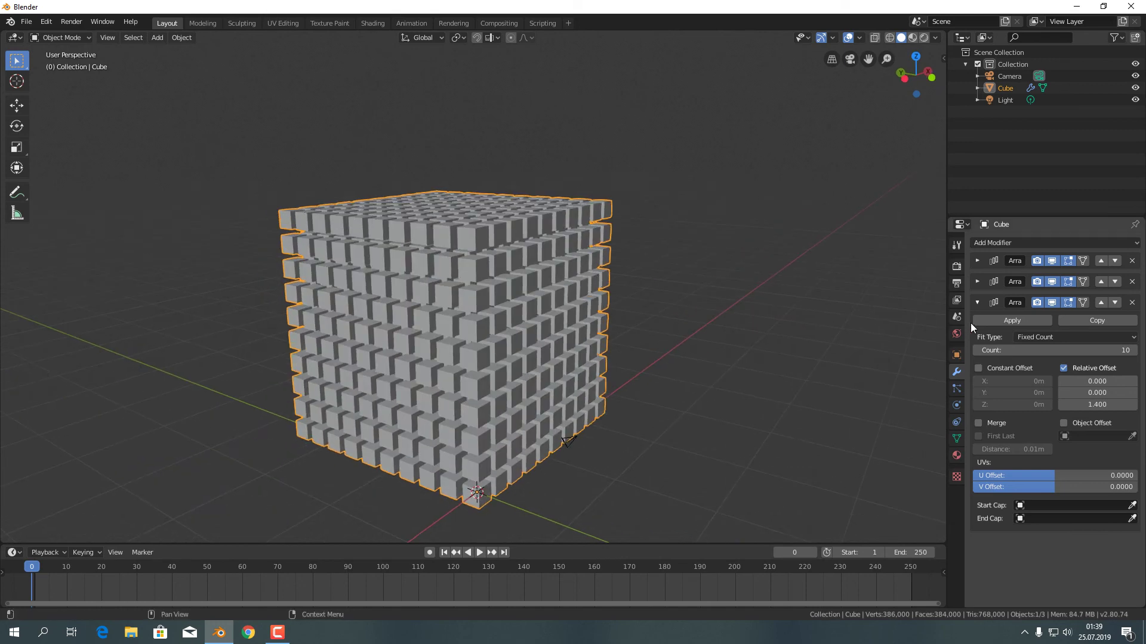
Apply each of the three Array modifiers in turn
left_click(1015, 321)
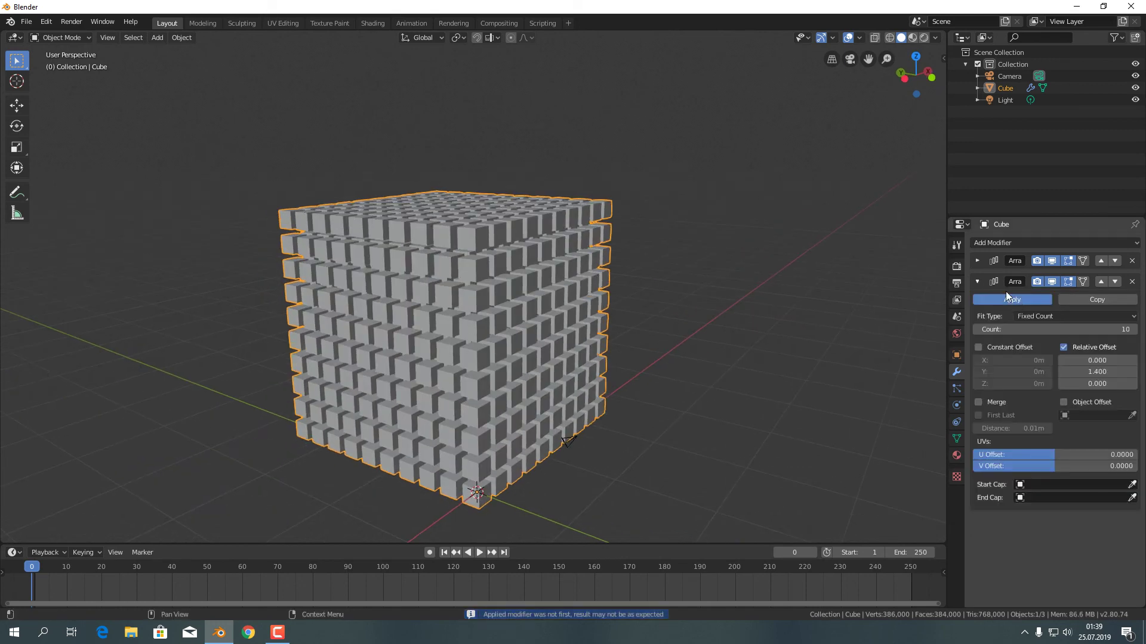
left_click(1007, 296)
left_click(977, 261)
left_click(987, 277)
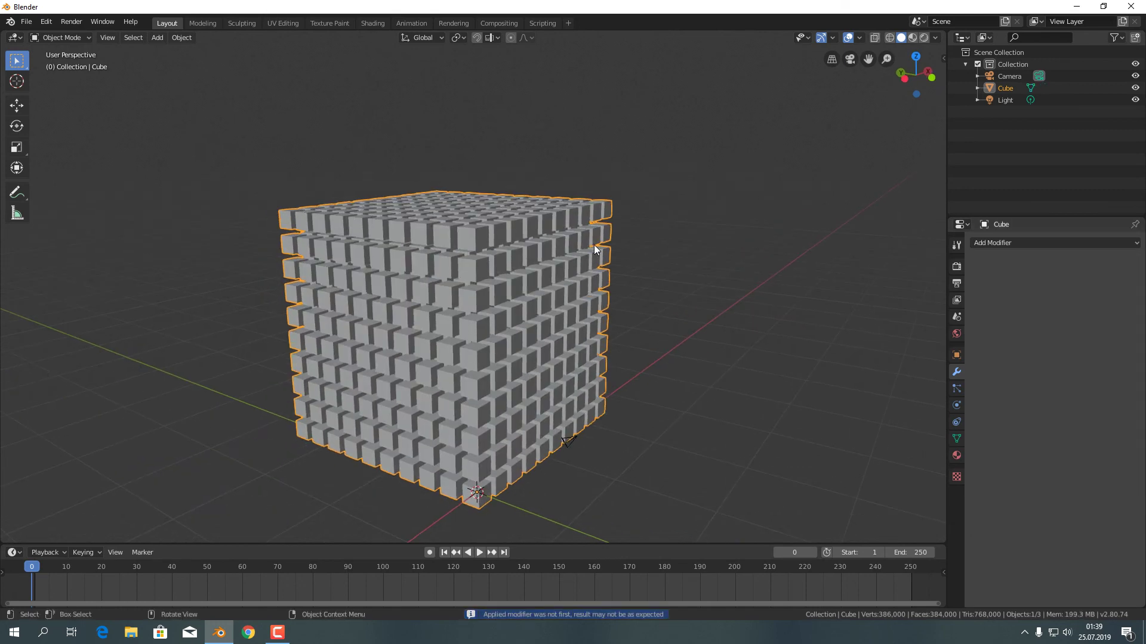
Add a Boolean modifier to the block, then delete it again
left_click(1011, 244)
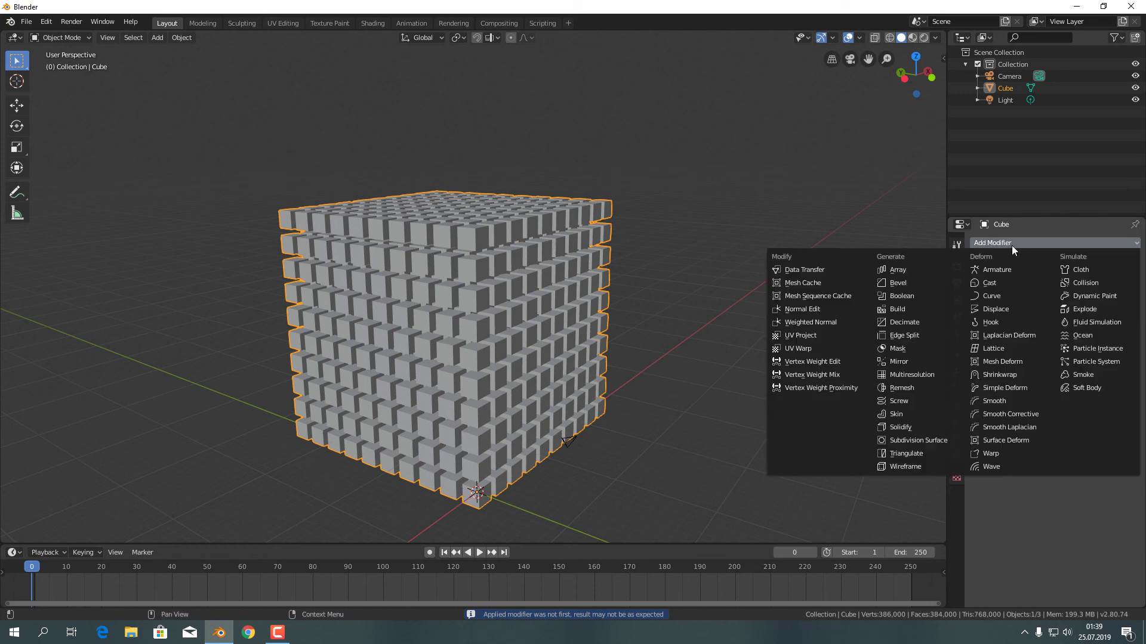
left_click(914, 298)
middle_click_drag(868, 288, 833, 292)
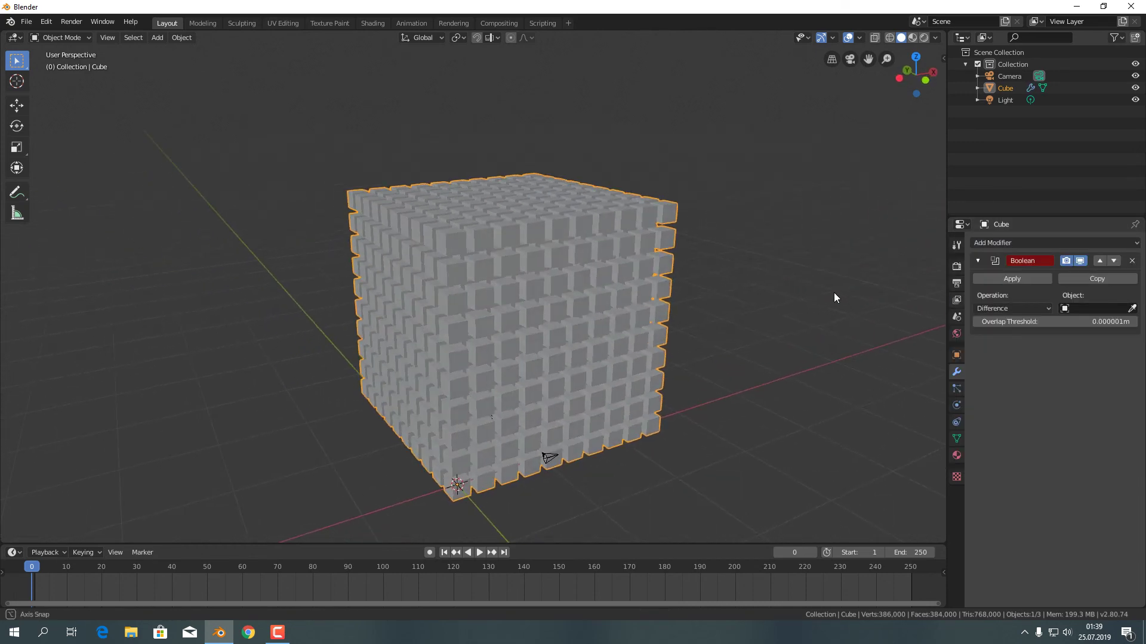
left_click(1133, 261)
left_click(1035, 241)
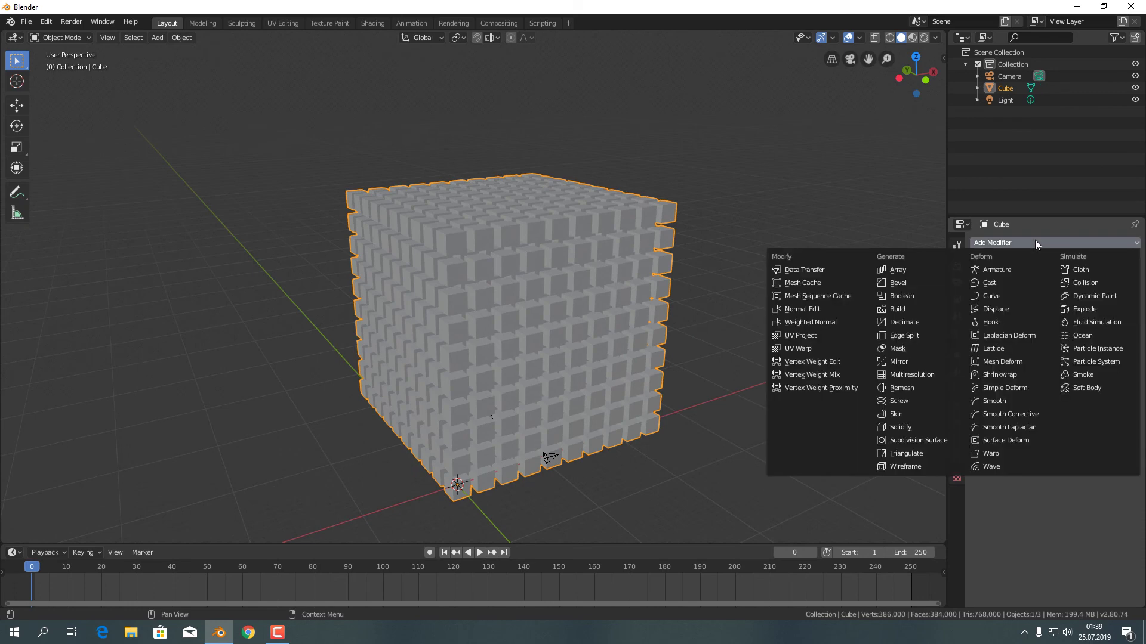
Add a Build modifier to the cube block and enter 250 in its Length field
left_click(914, 310)
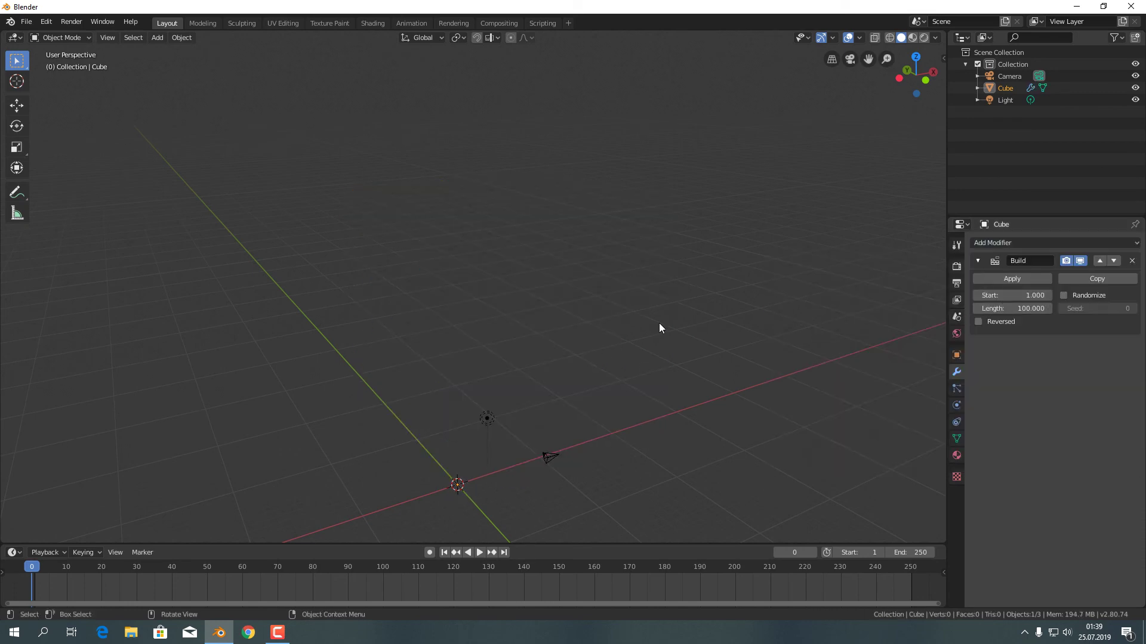
left_click(1019, 309)
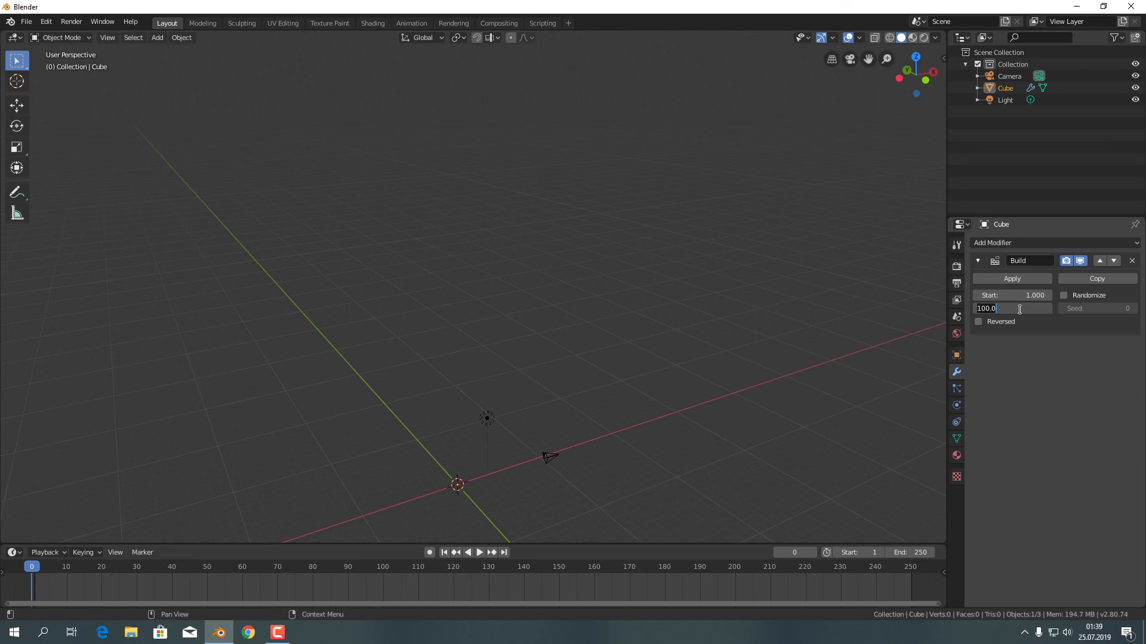
type("250")
key("Return")
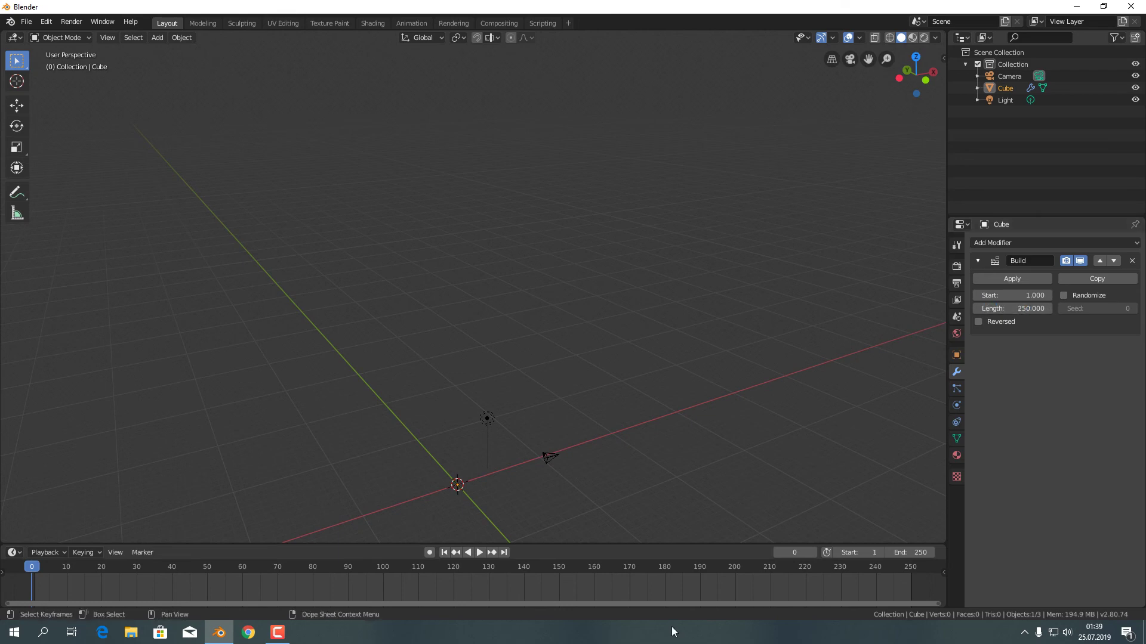
middle_click_drag(746, 326, 636, 321)
Play the build, orbiting around the growing block, and stop at frame 90
key("space")
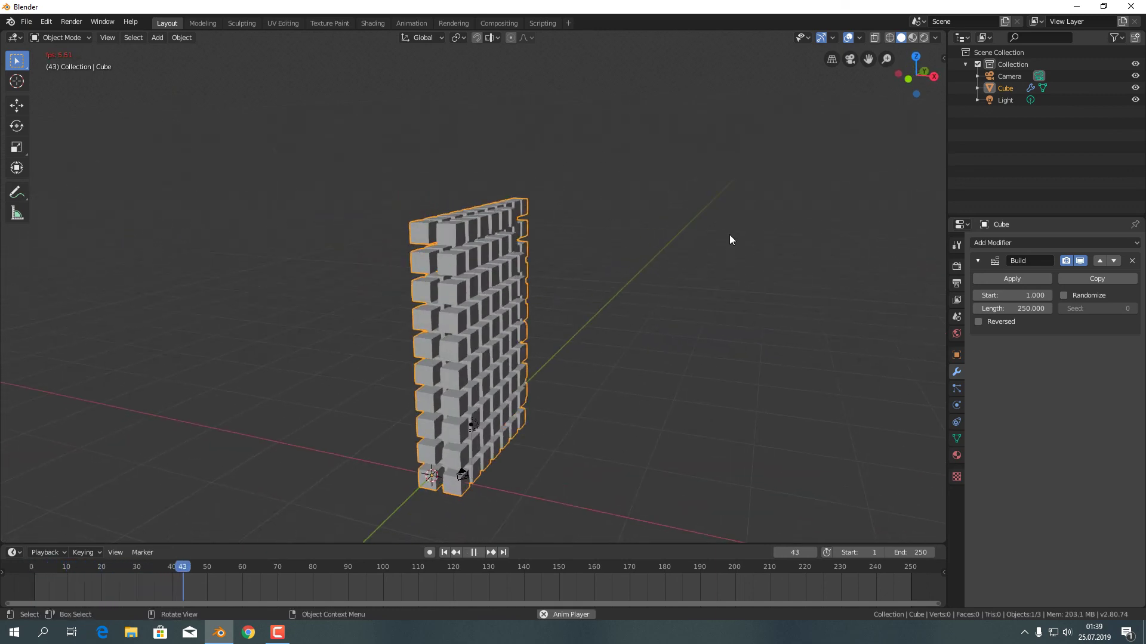
middle_click_drag(465, 351, 491, 364)
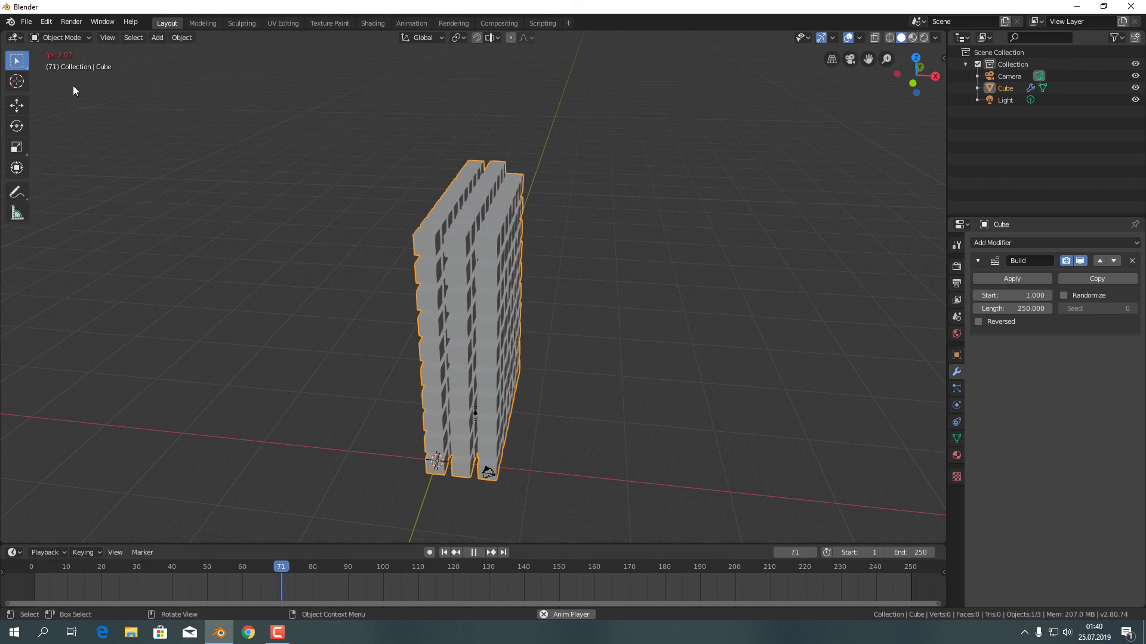
middle_click_drag(536, 304, 606, 321)
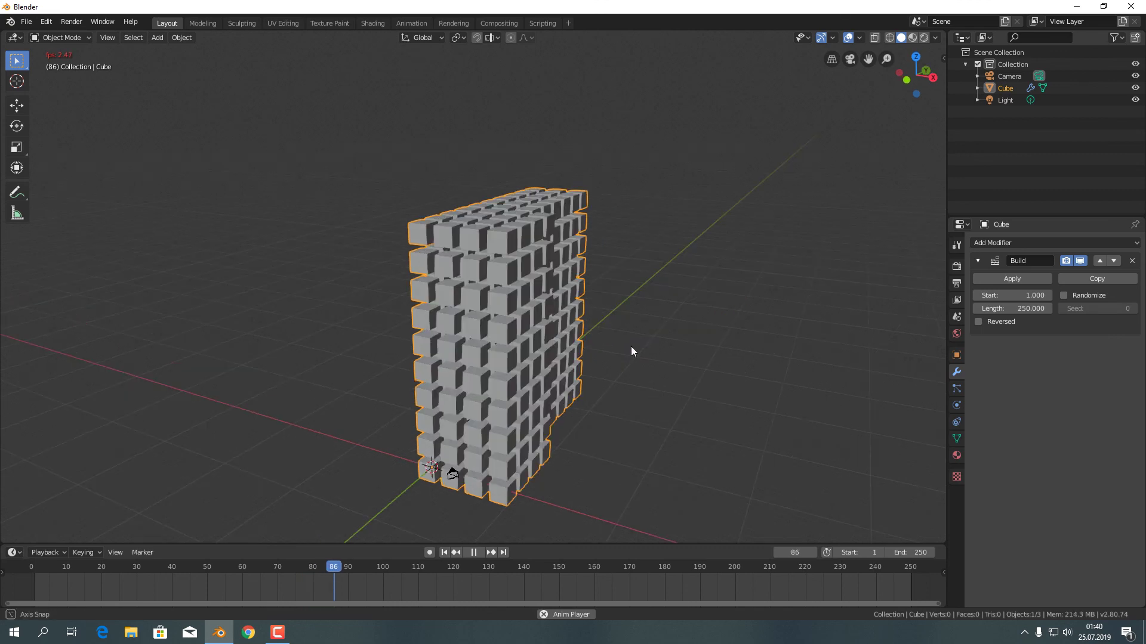
middle_click_drag(631, 346, 490, 306)
key("space")
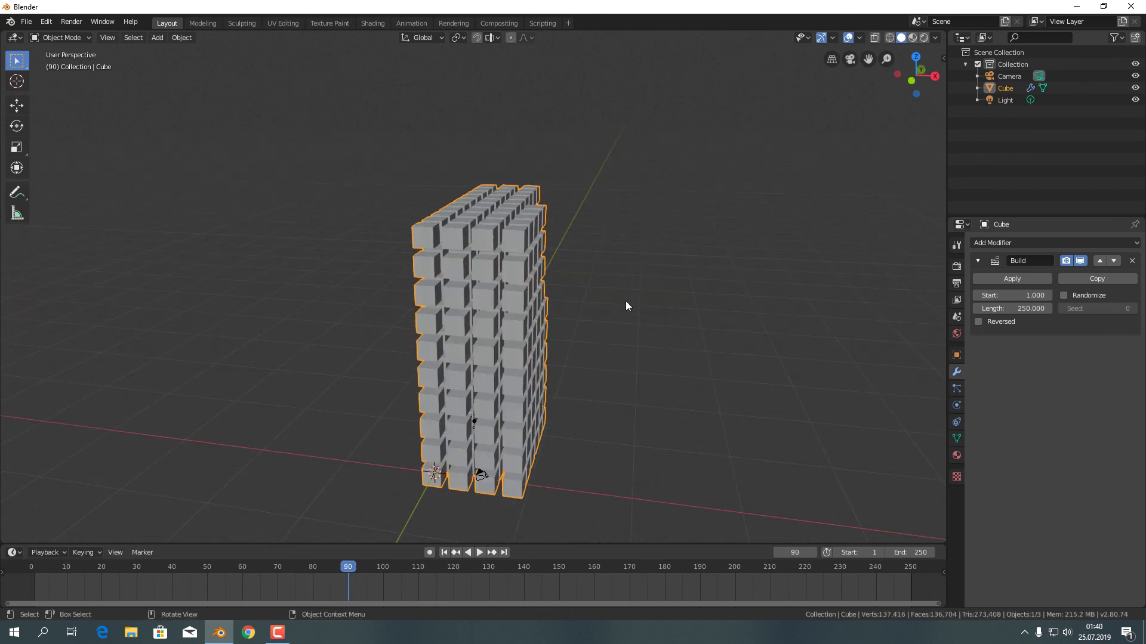